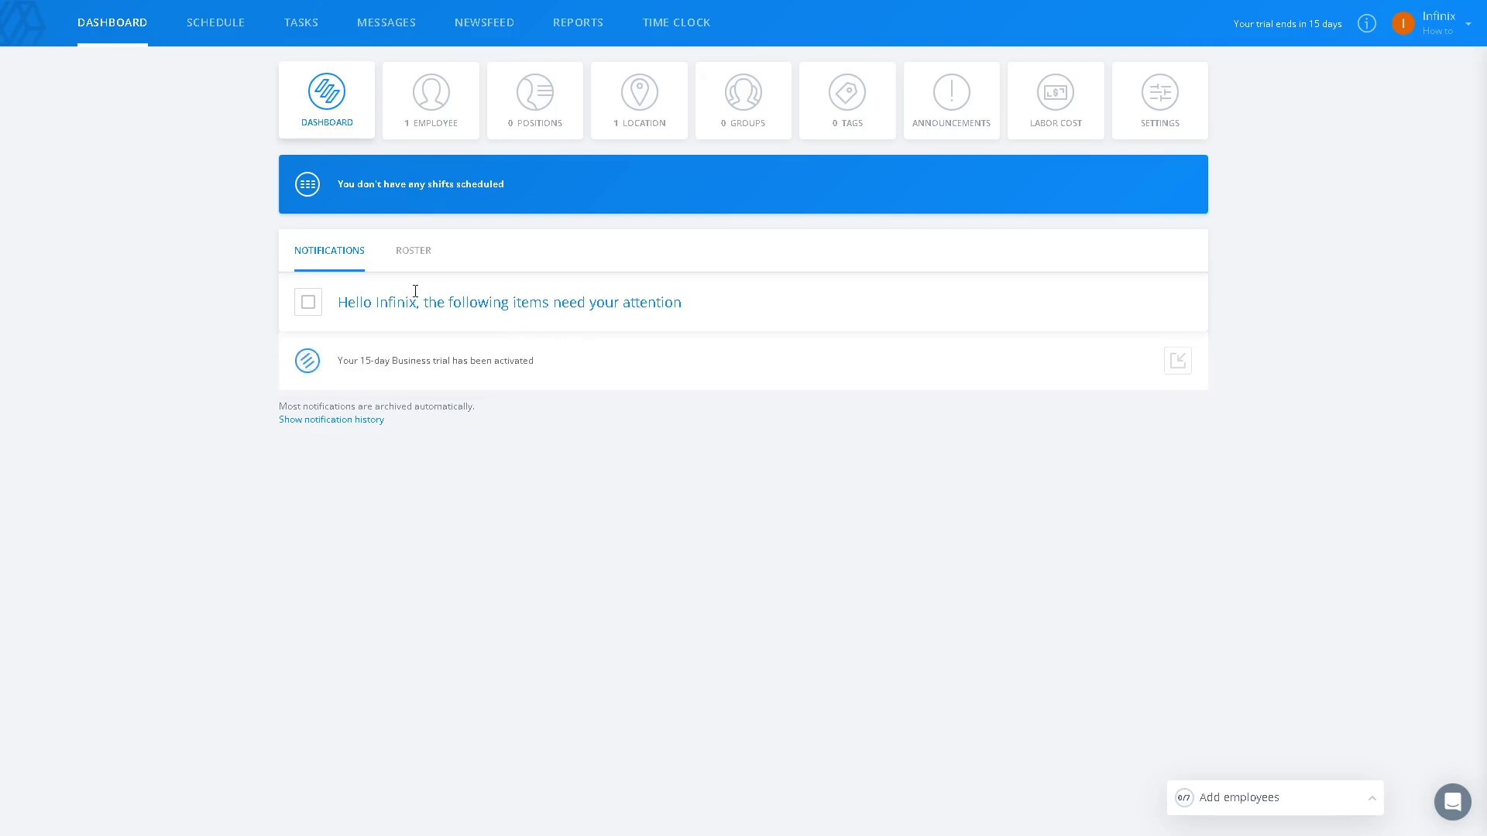
Step: Look over the Employees, Positions and Schedule pages, returning to the dashboard overview
{"action": "left_click", "coordinate": [446, 107]}
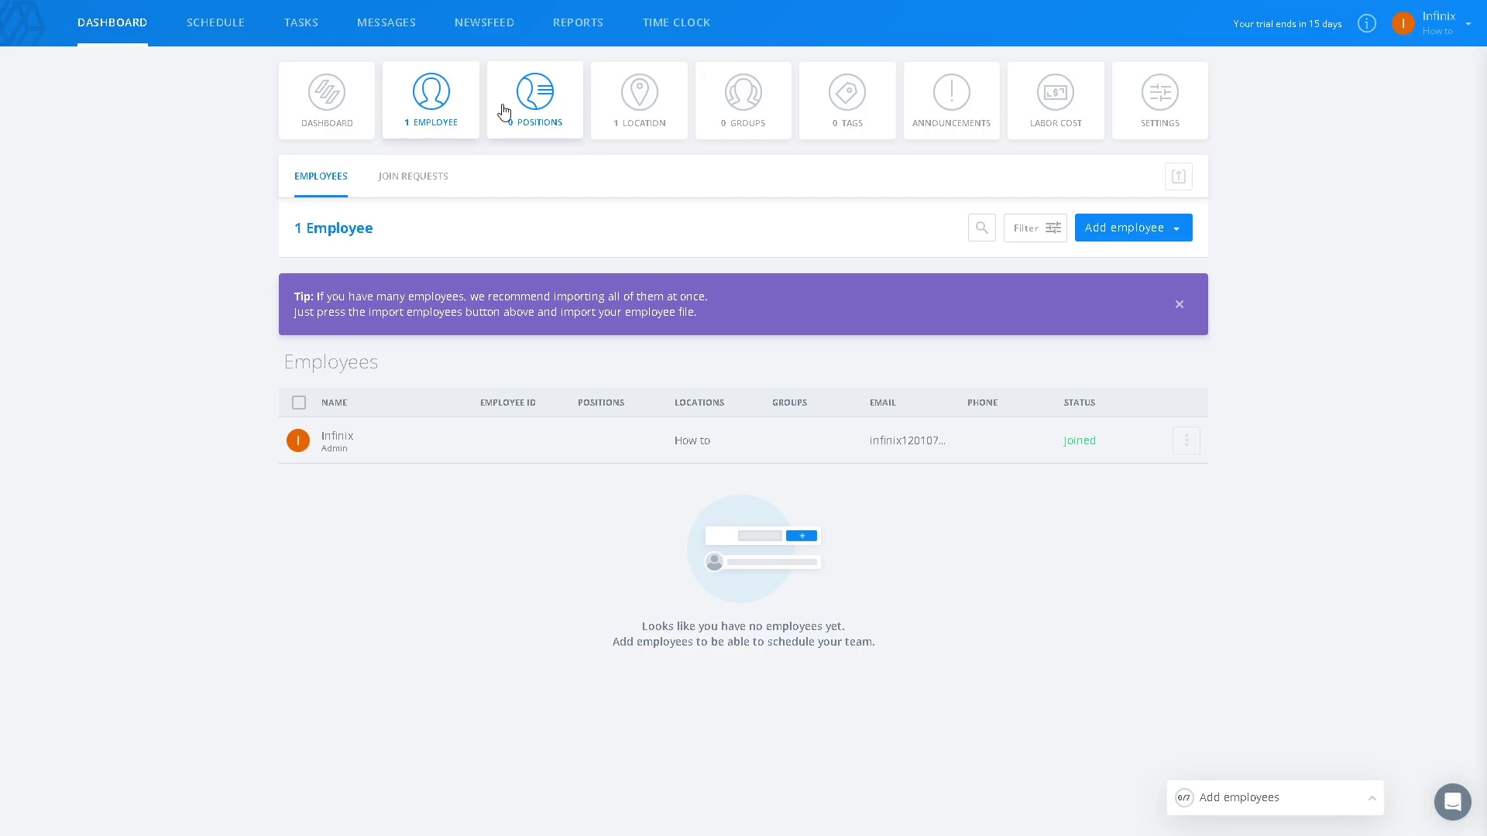
{"action": "left_click", "coordinate": [504, 112]}
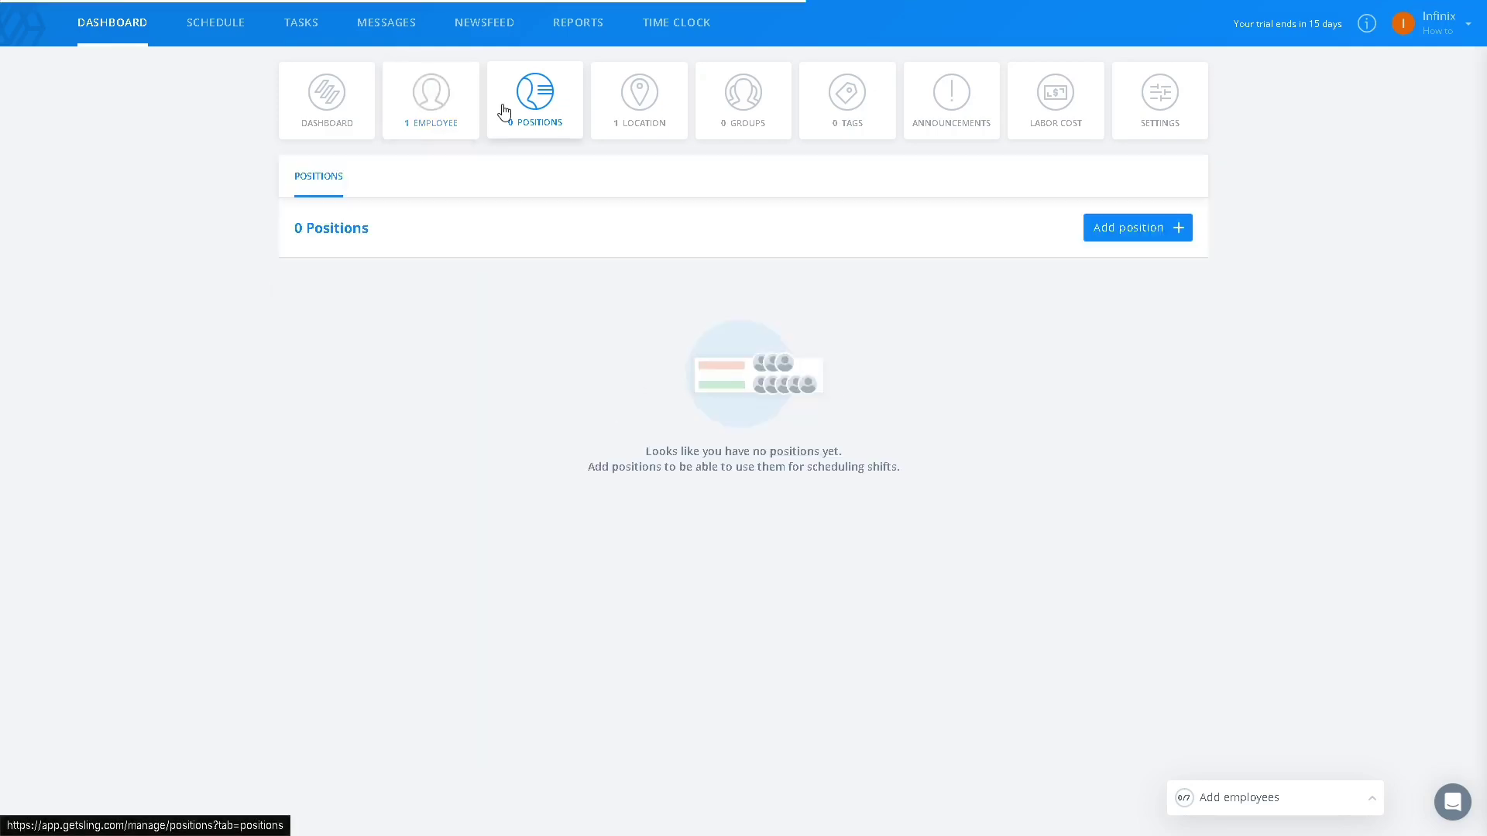
{"action": "left_click", "coordinate": [138, 42]}
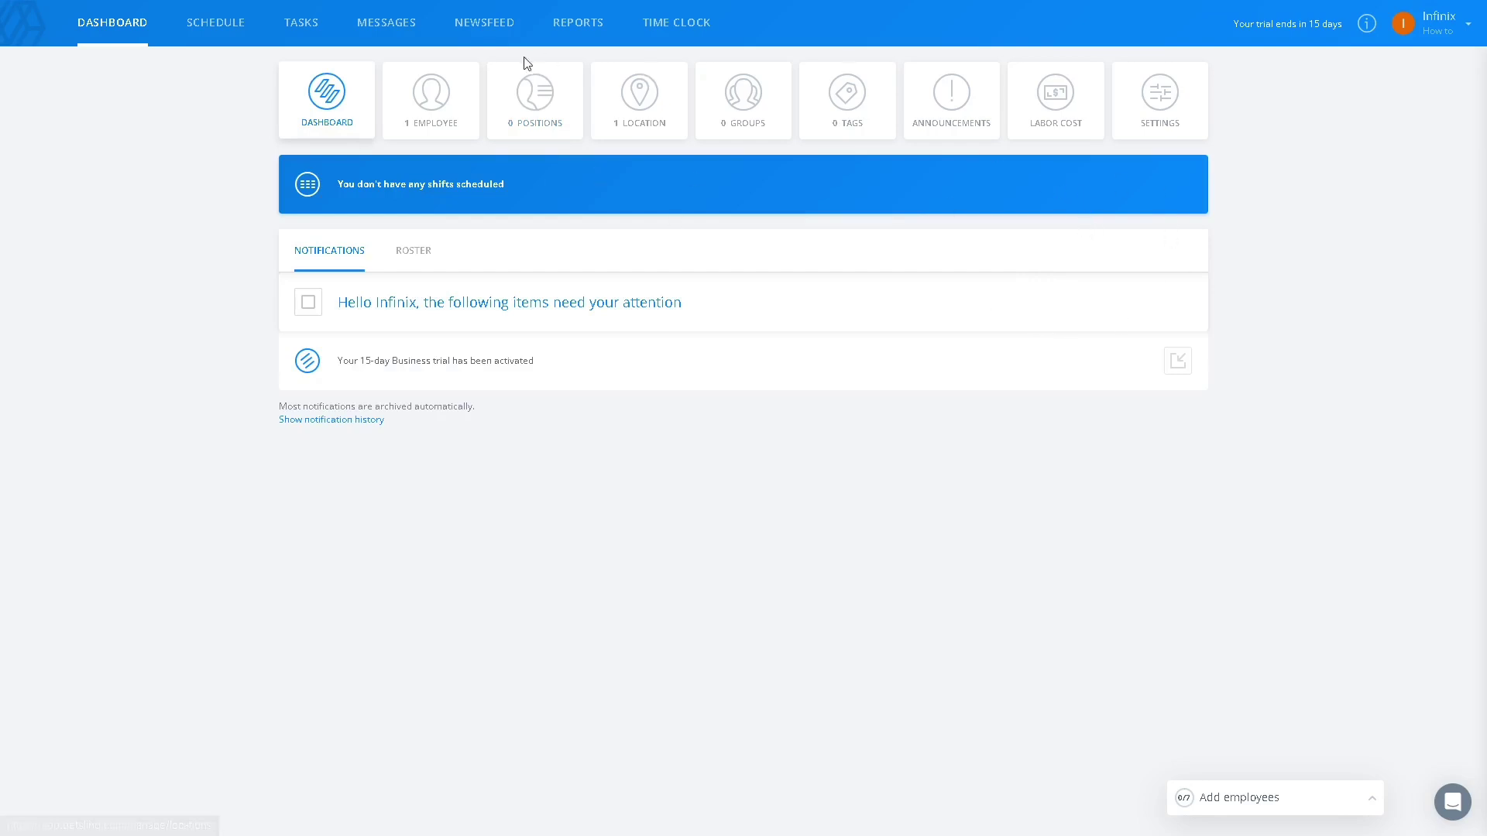
{"action": "left_click", "coordinate": [211, 31]}
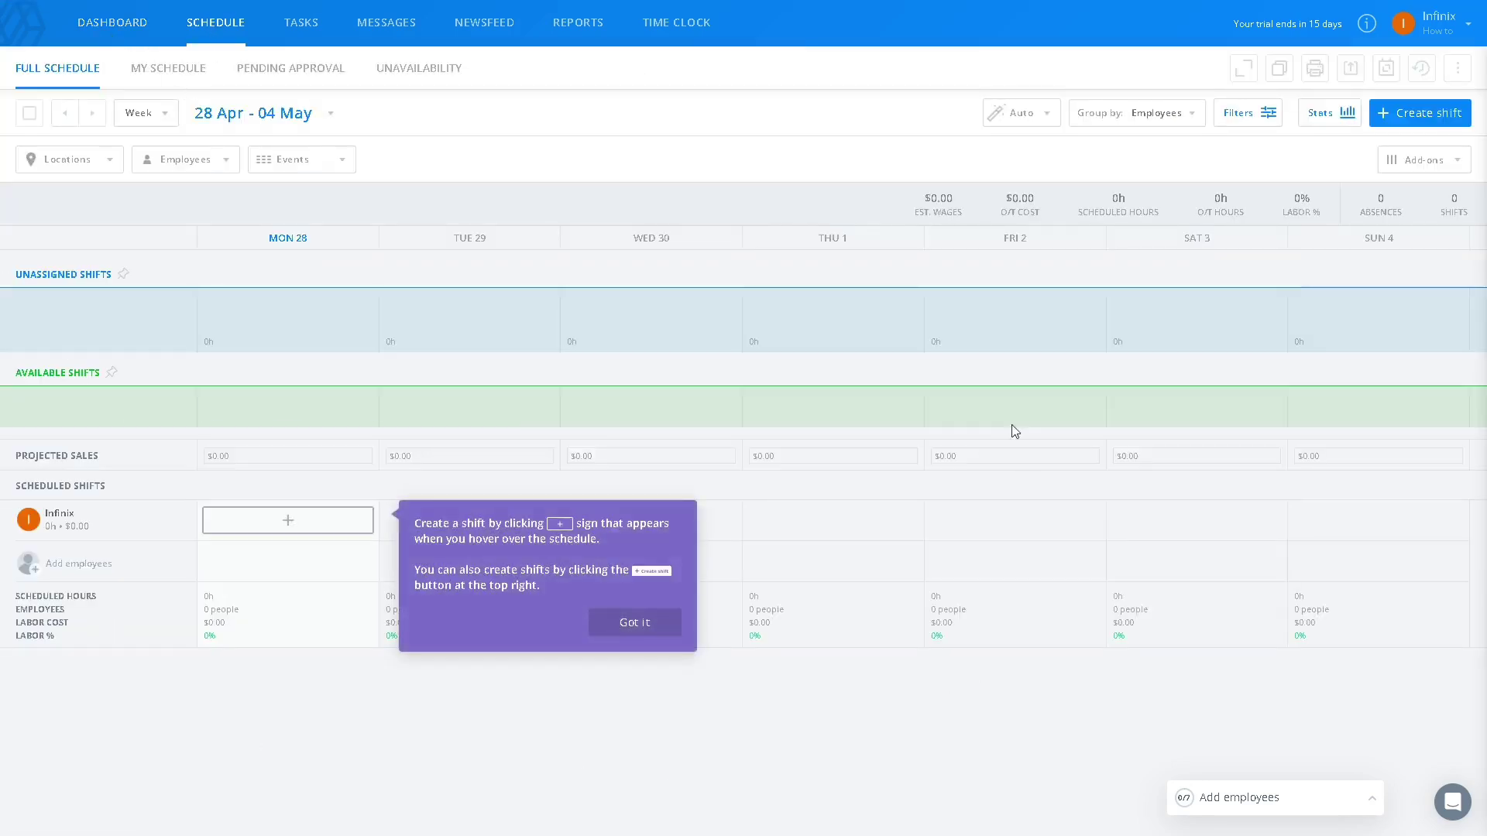
{"action": "left_click", "coordinate": [109, 22]}
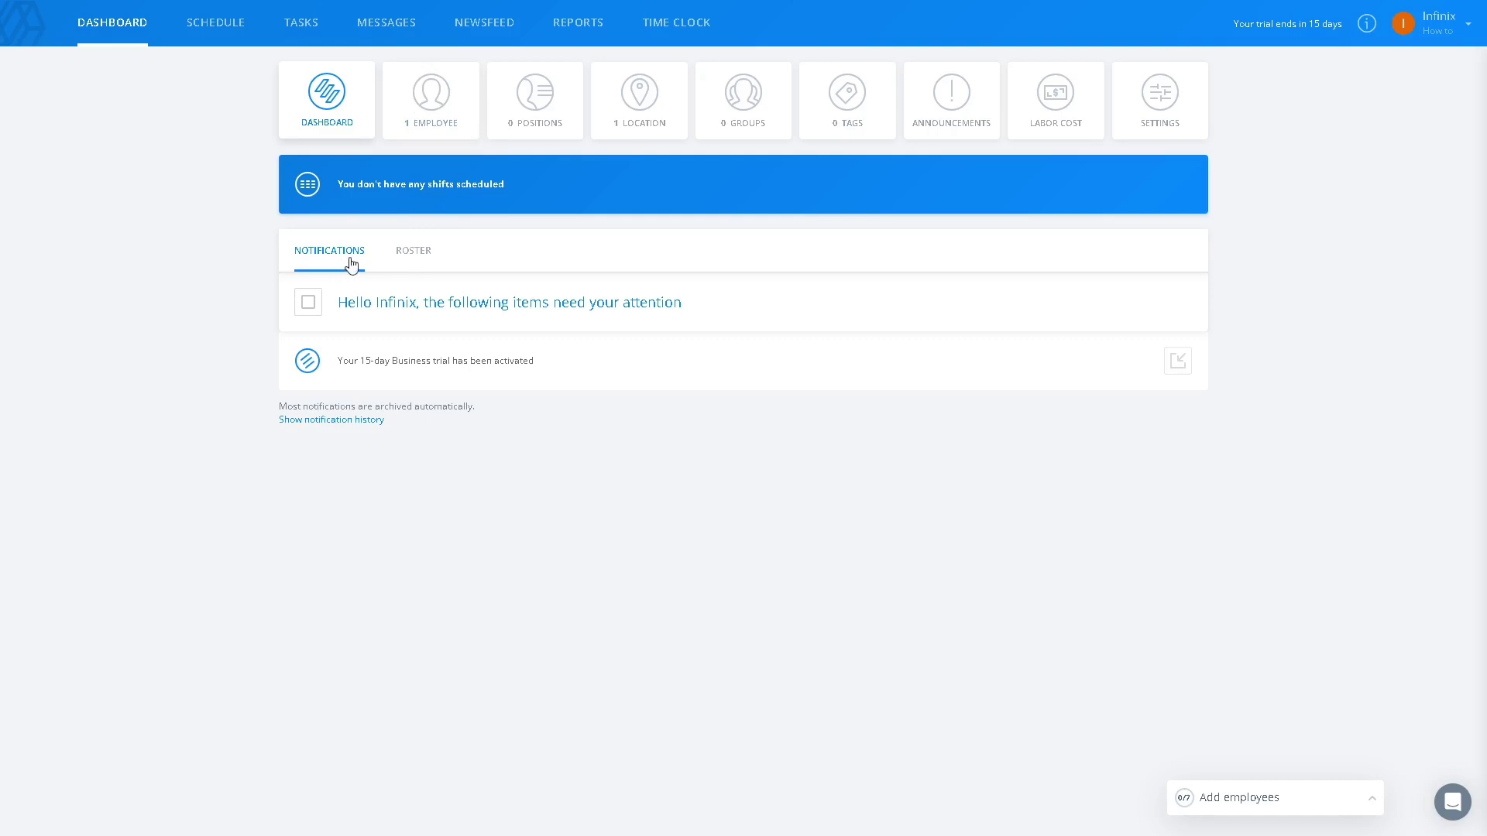
Step: Review the dashboard's Roster, Employees, Positions, Location, Groups, Tags, Announcements, Labor Cost and Settings sections, ending on the dashboard overview
{"action": "left_click", "coordinate": [412, 255]}
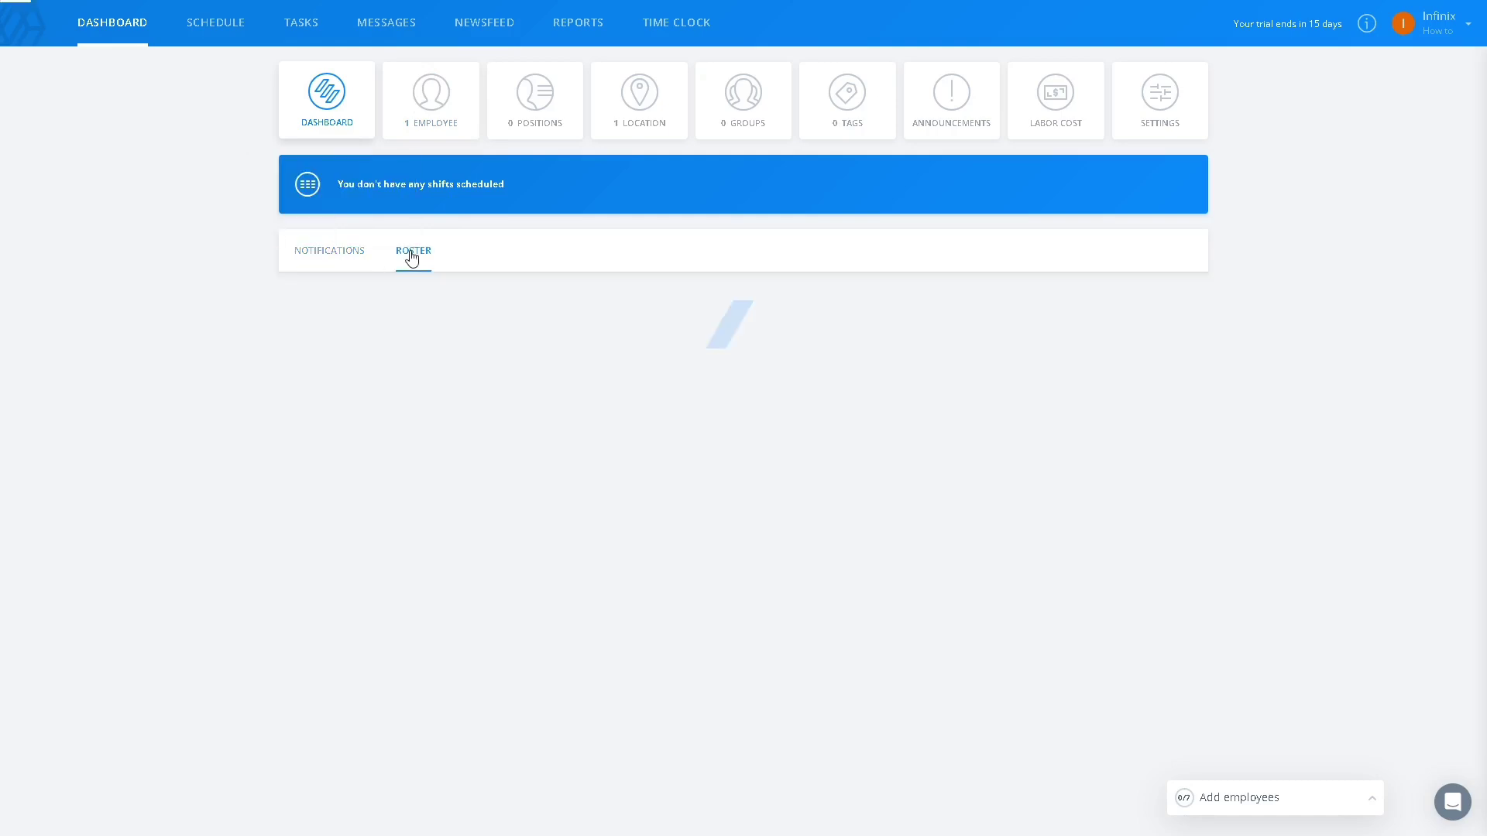
{"action": "left_click", "coordinate": [428, 117]}
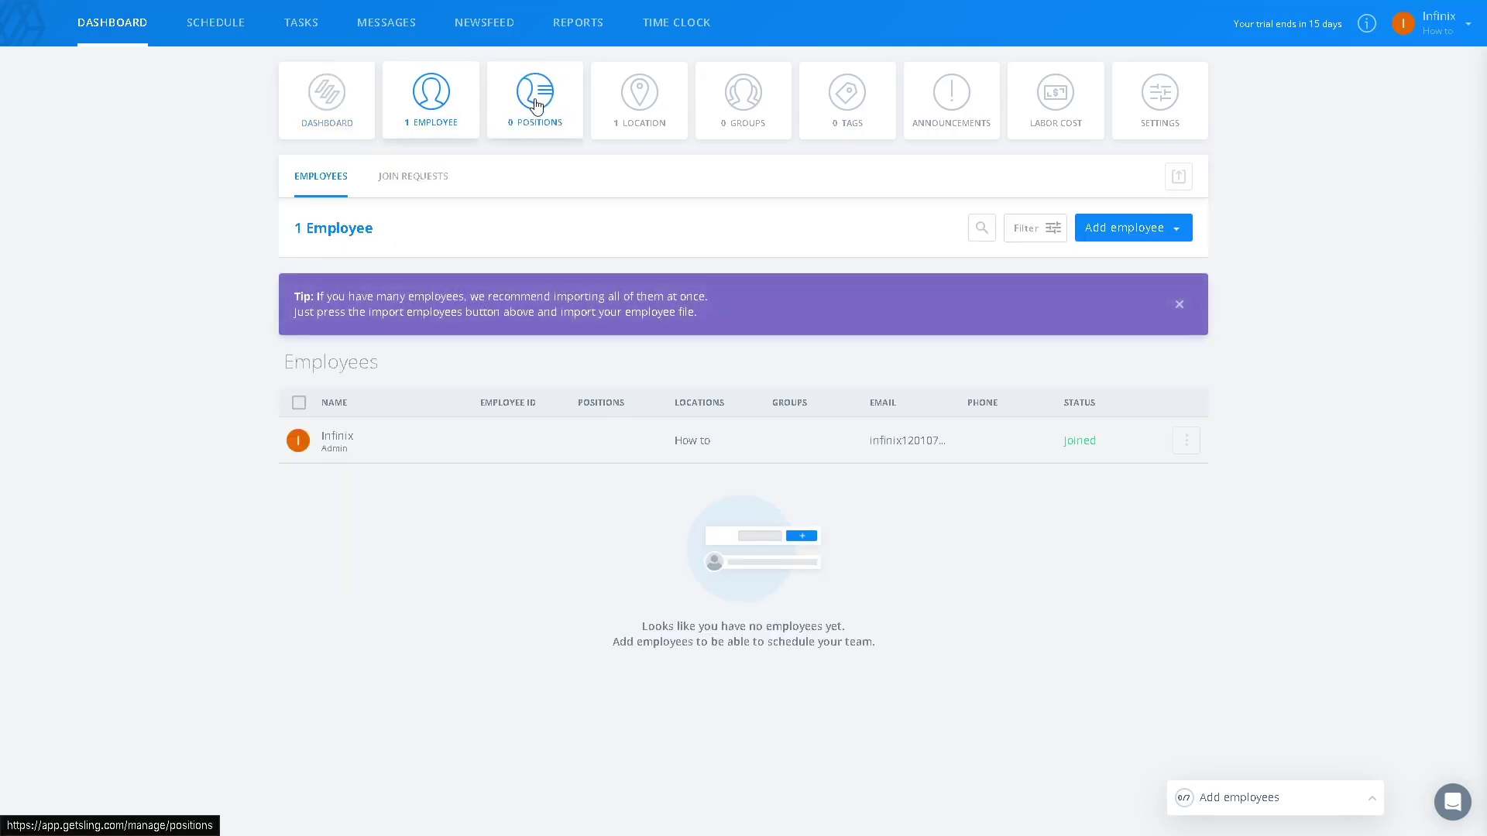
{"action": "left_click", "coordinate": [536, 105]}
{"action": "left_click", "coordinate": [658, 113]}
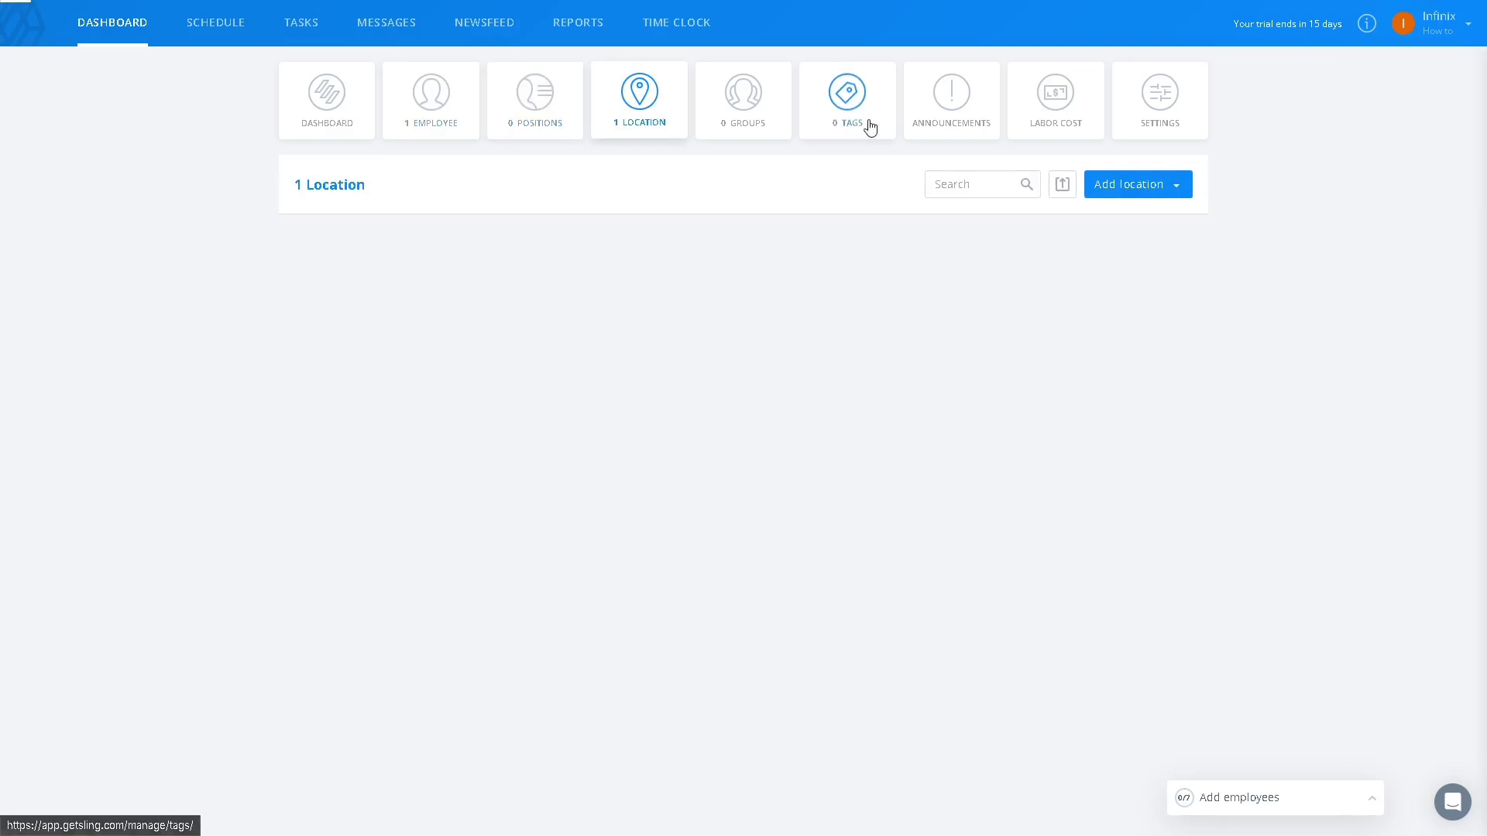
{"action": "left_click", "coordinate": [765, 116]}
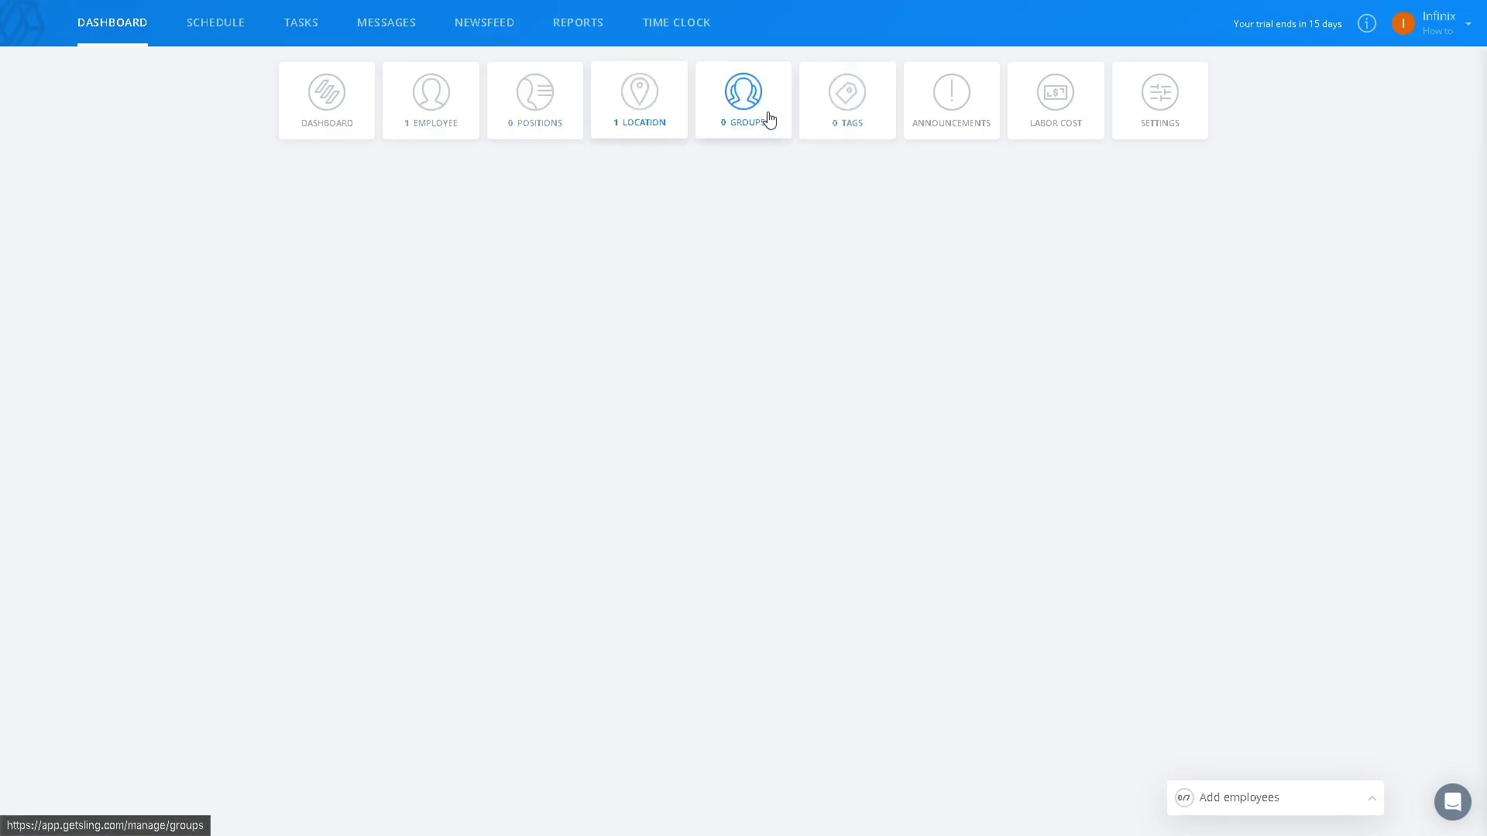
{"action": "left_click", "coordinate": [868, 118]}
{"action": "left_click", "coordinate": [958, 110]}
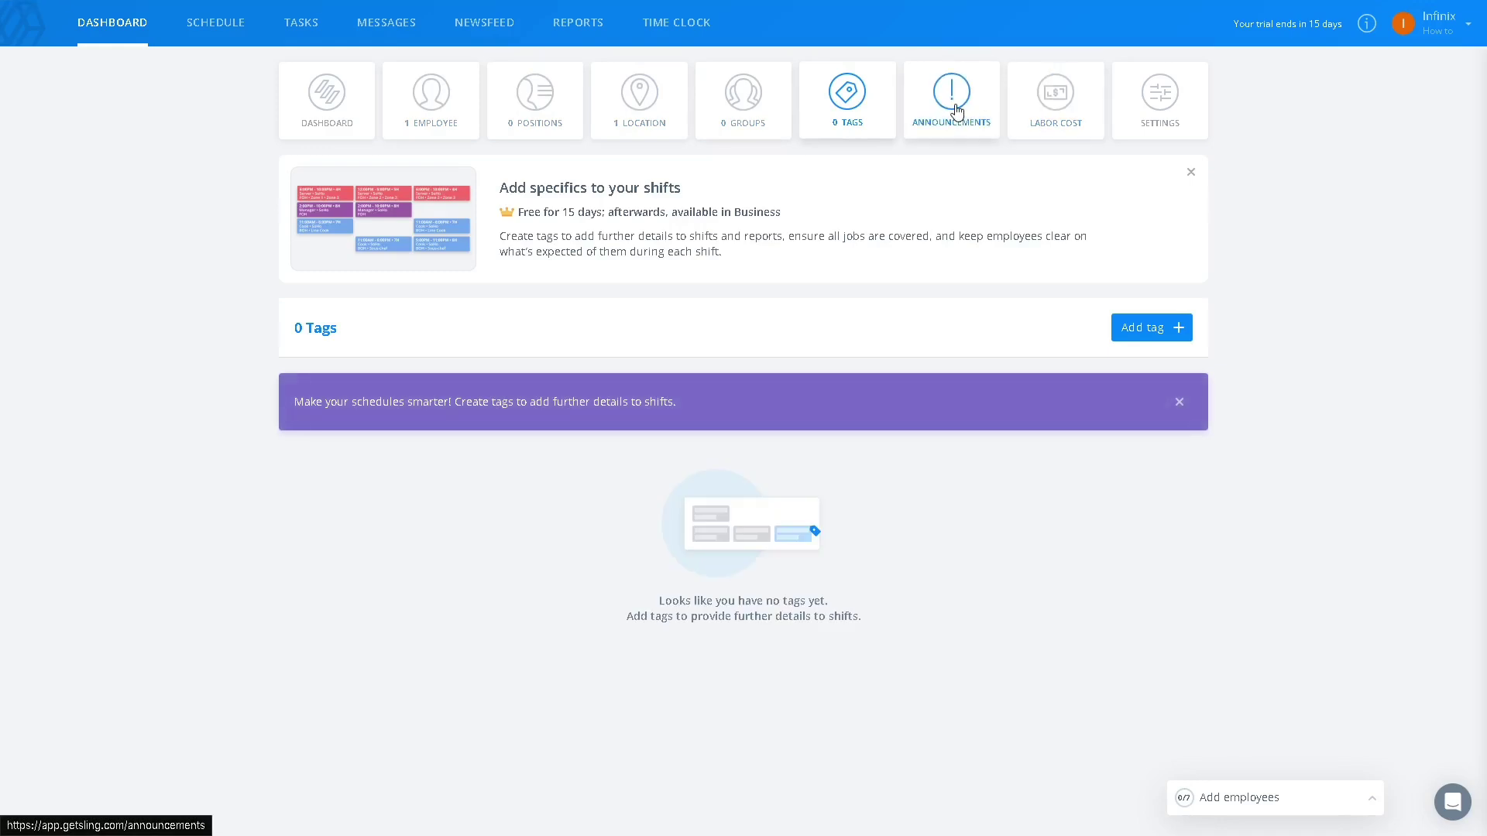
{"action": "left_click", "coordinate": [1057, 103]}
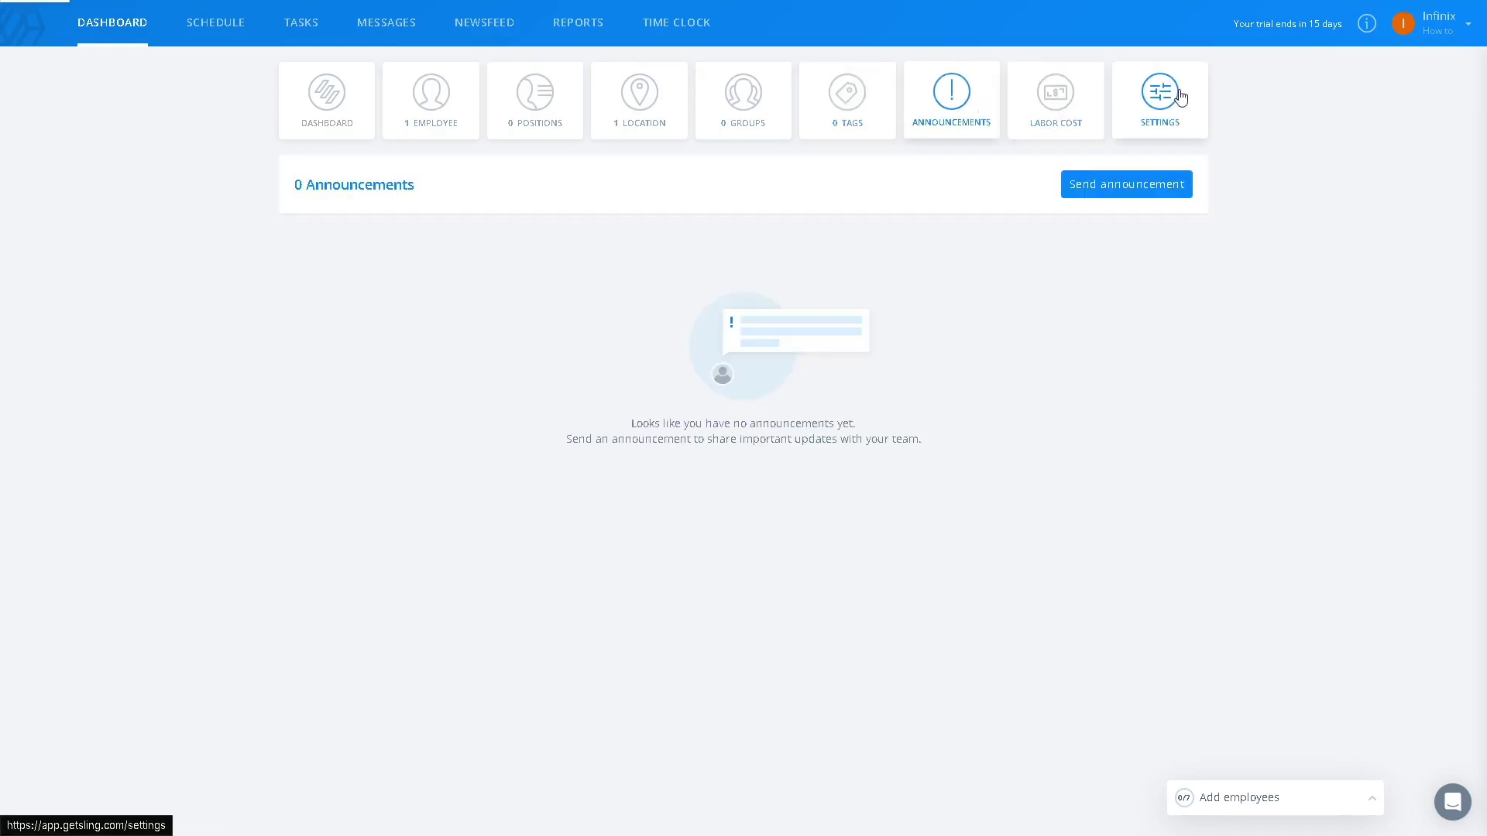
{"action": "left_click", "coordinate": [1162, 95]}
{"action": "left_click", "coordinate": [315, 78]}
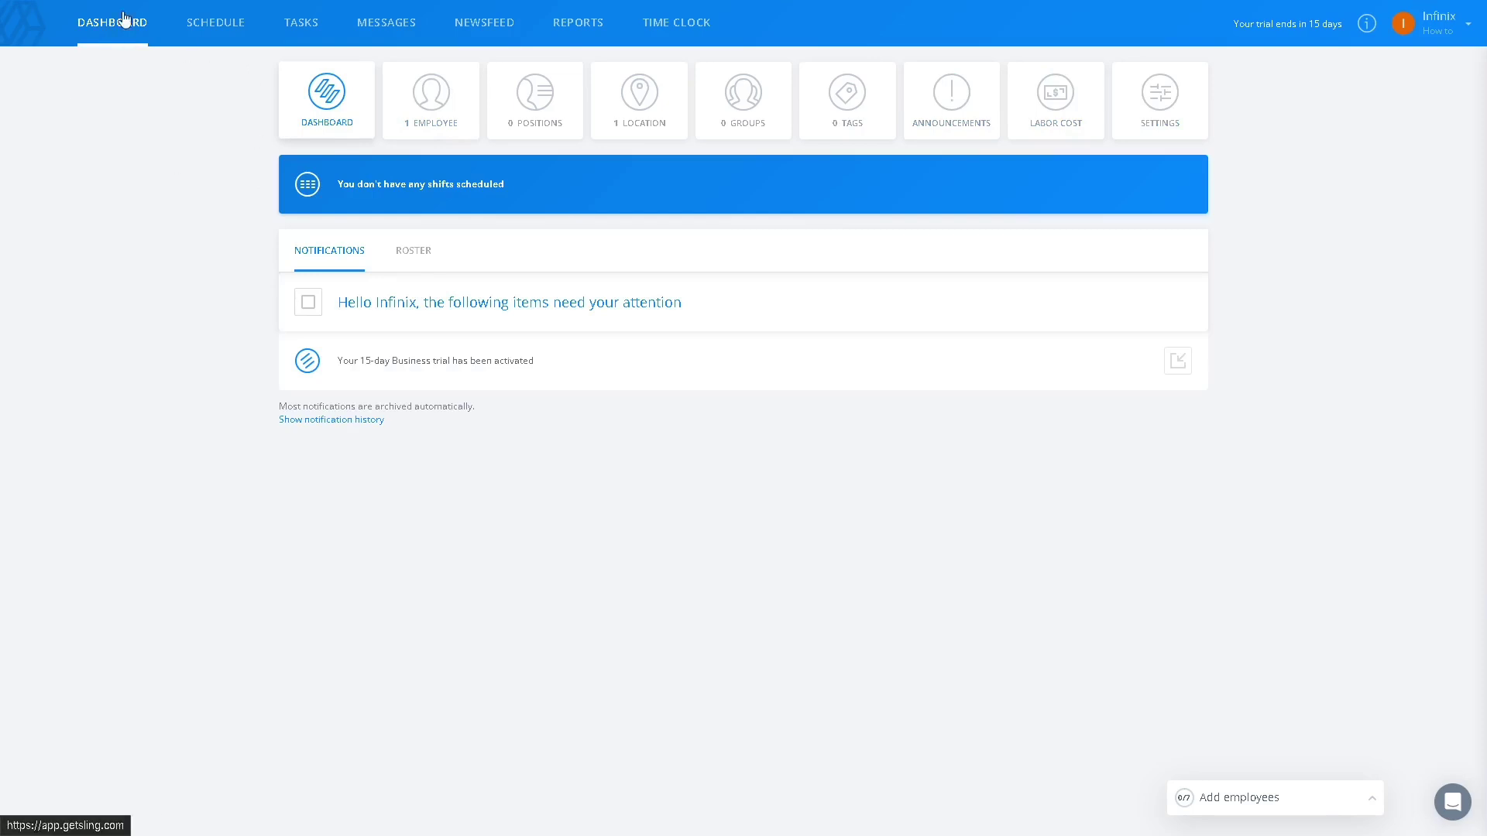
Step: Review the schedule's My Schedule, Pending Approval and Unavailability views, including the blank unavailability form for Monday 28, ending on My Schedule
{"action": "left_click", "coordinate": [209, 25]}
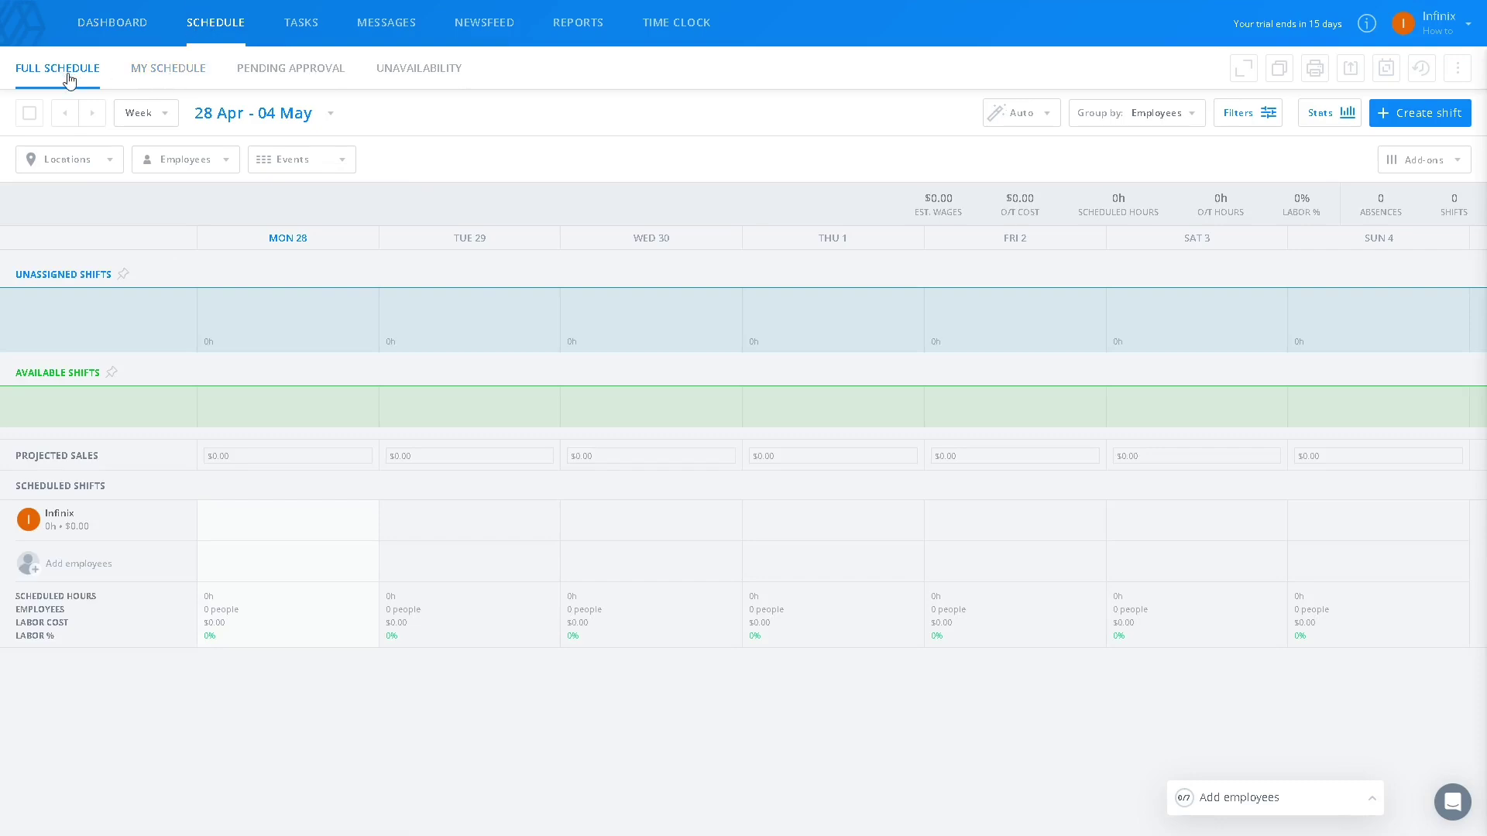
{"action": "left_click", "coordinate": [155, 78]}
{"action": "left_click", "coordinate": [274, 77]}
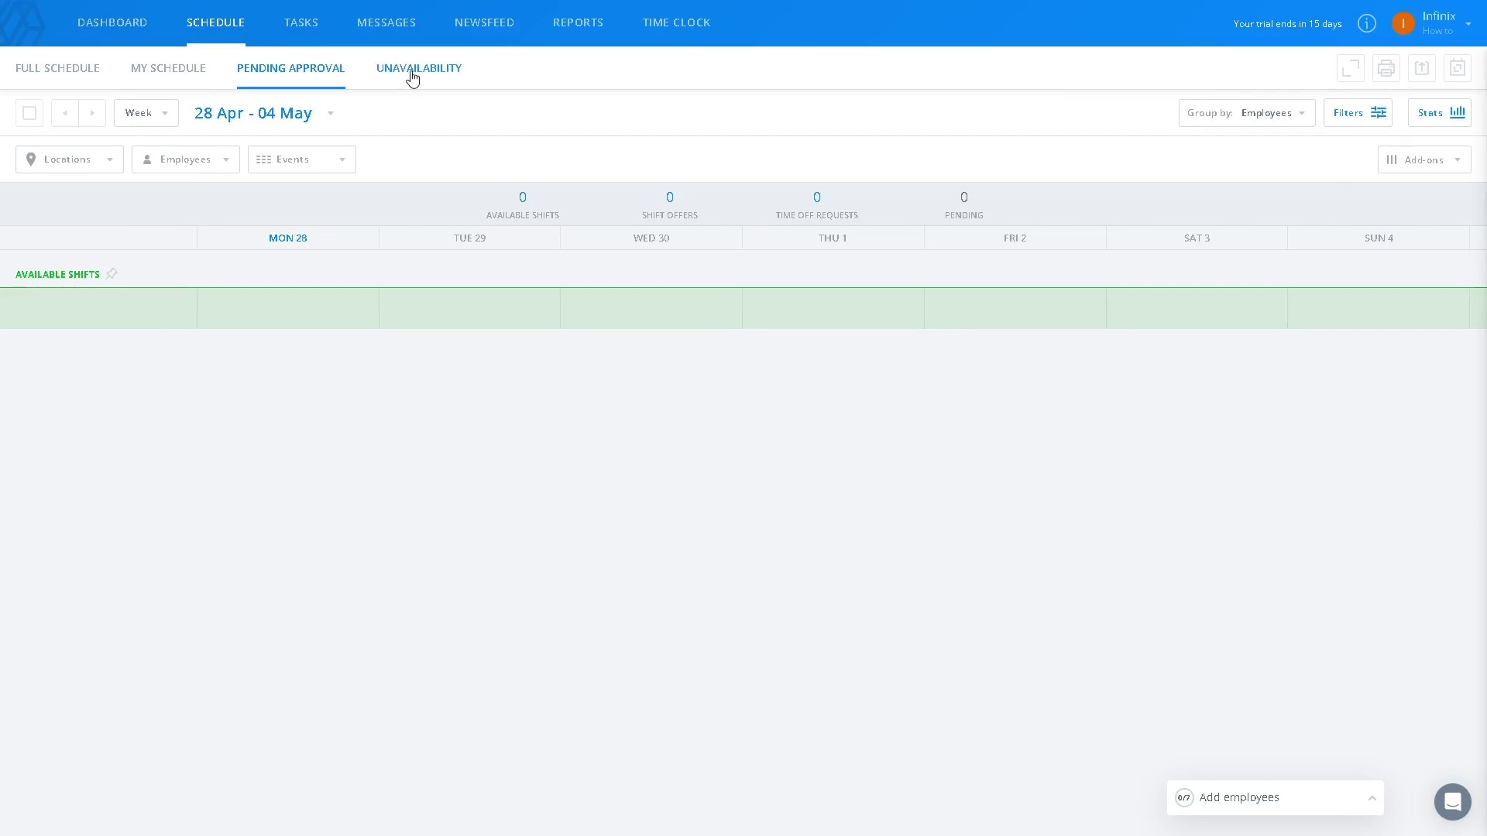
{"action": "left_click", "coordinate": [411, 69]}
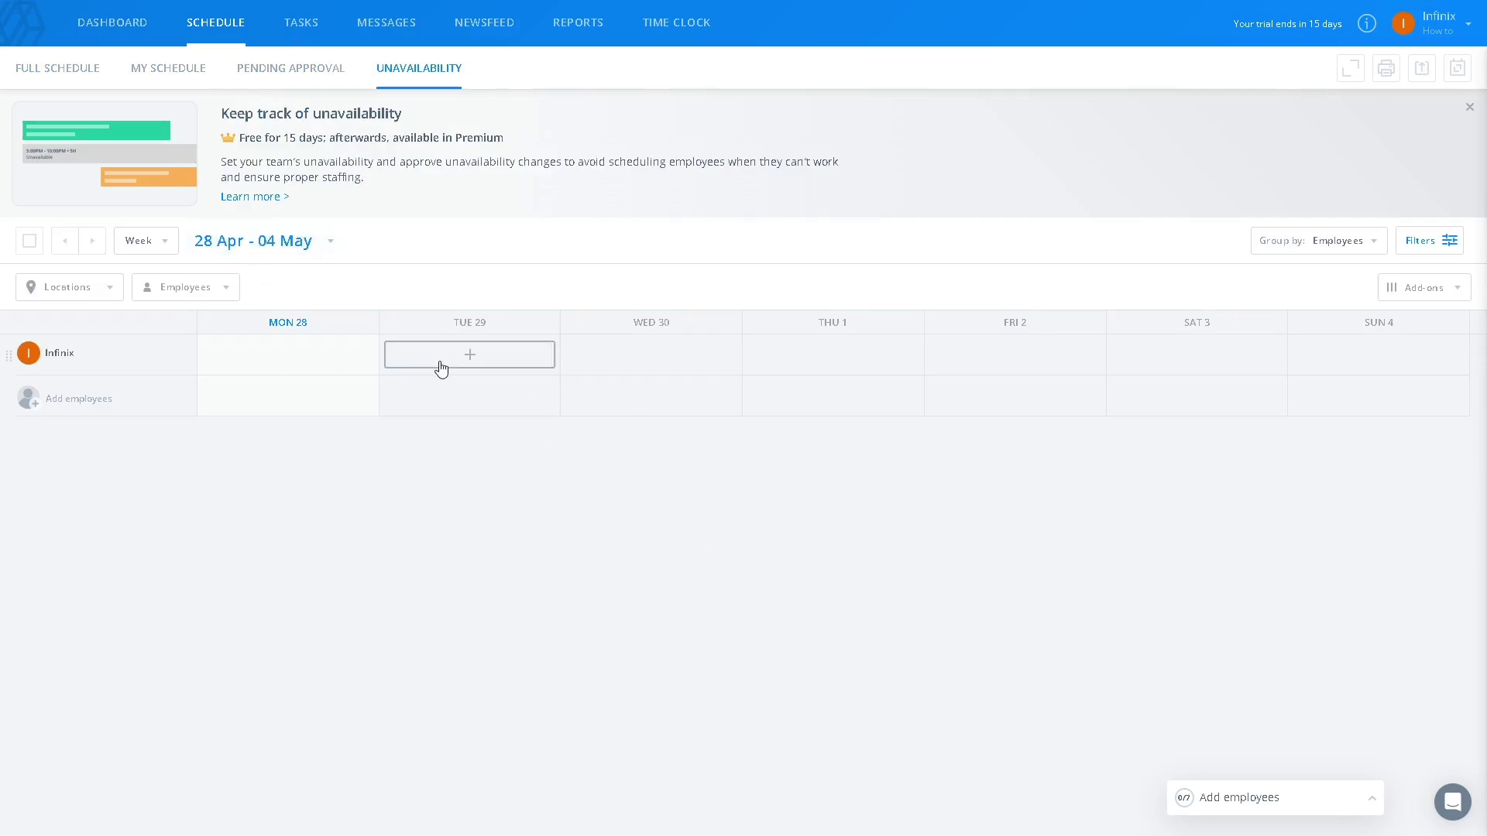
{"action": "left_click", "coordinate": [281, 369]}
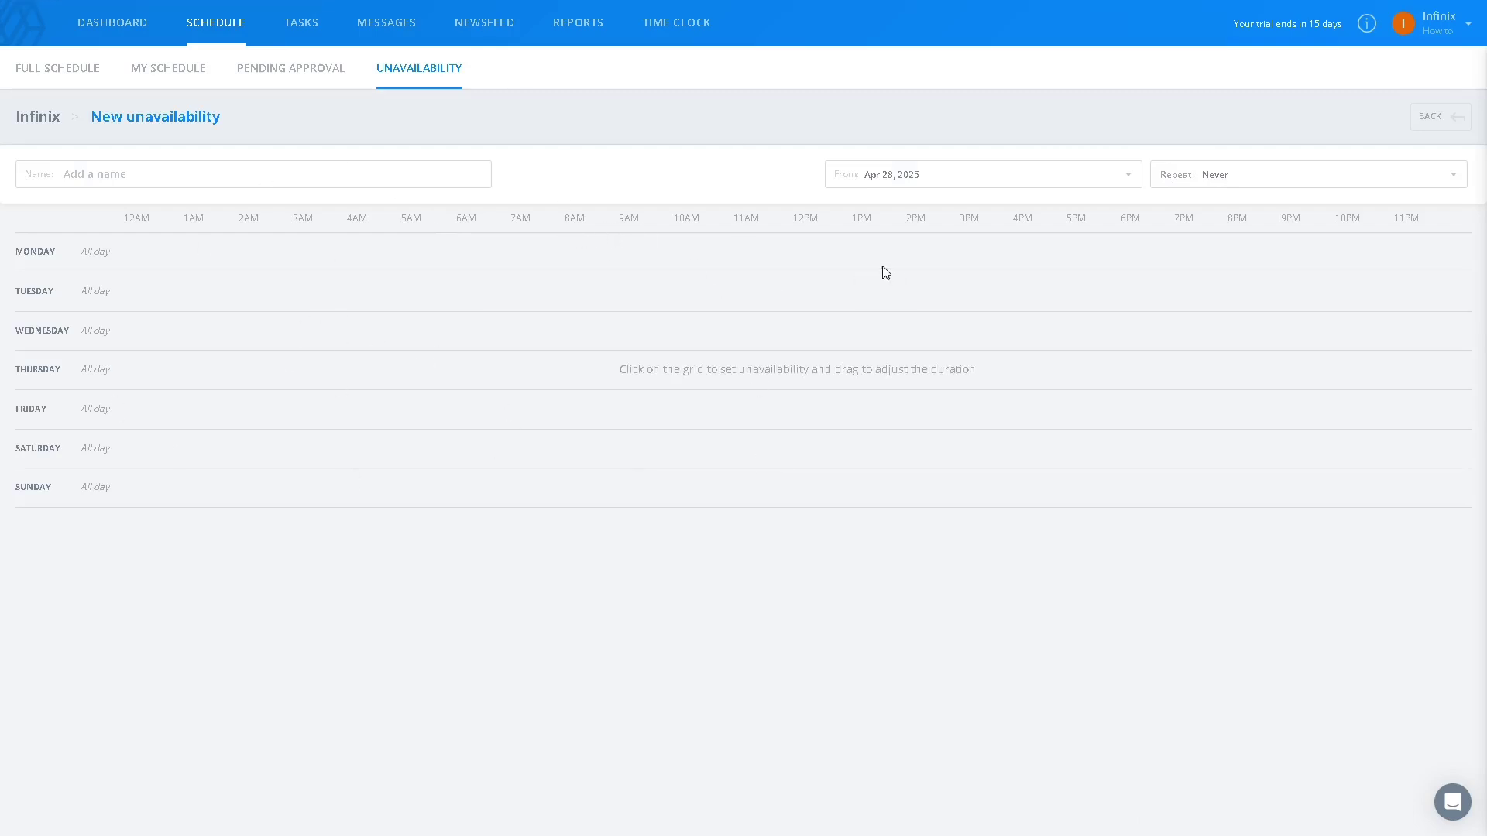
{"action": "key", "text": "Escape"}
{"action": "left_click", "coordinate": [266, 75]}
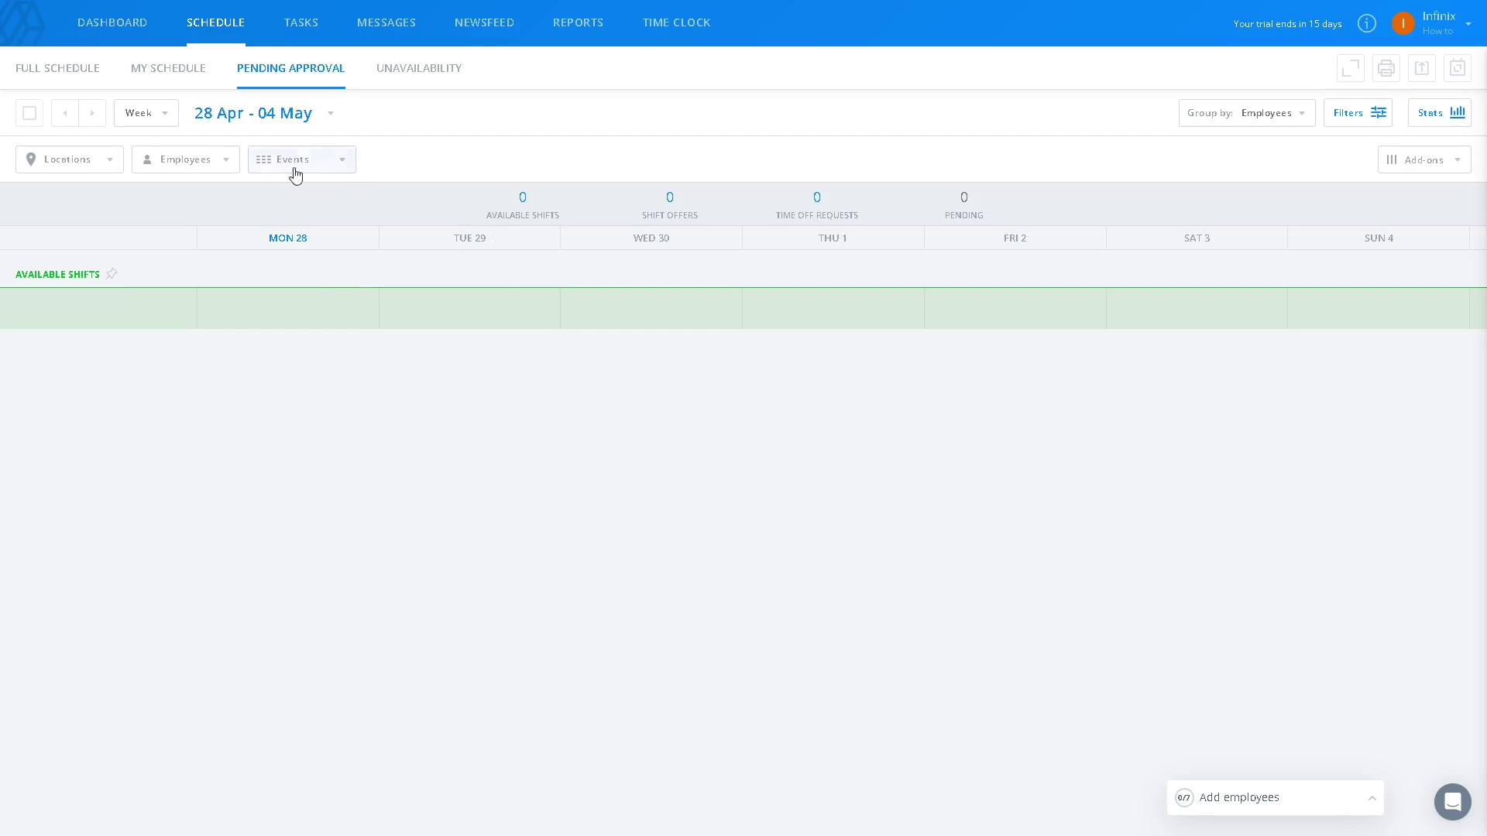
{"action": "left_click", "coordinate": [168, 74]}
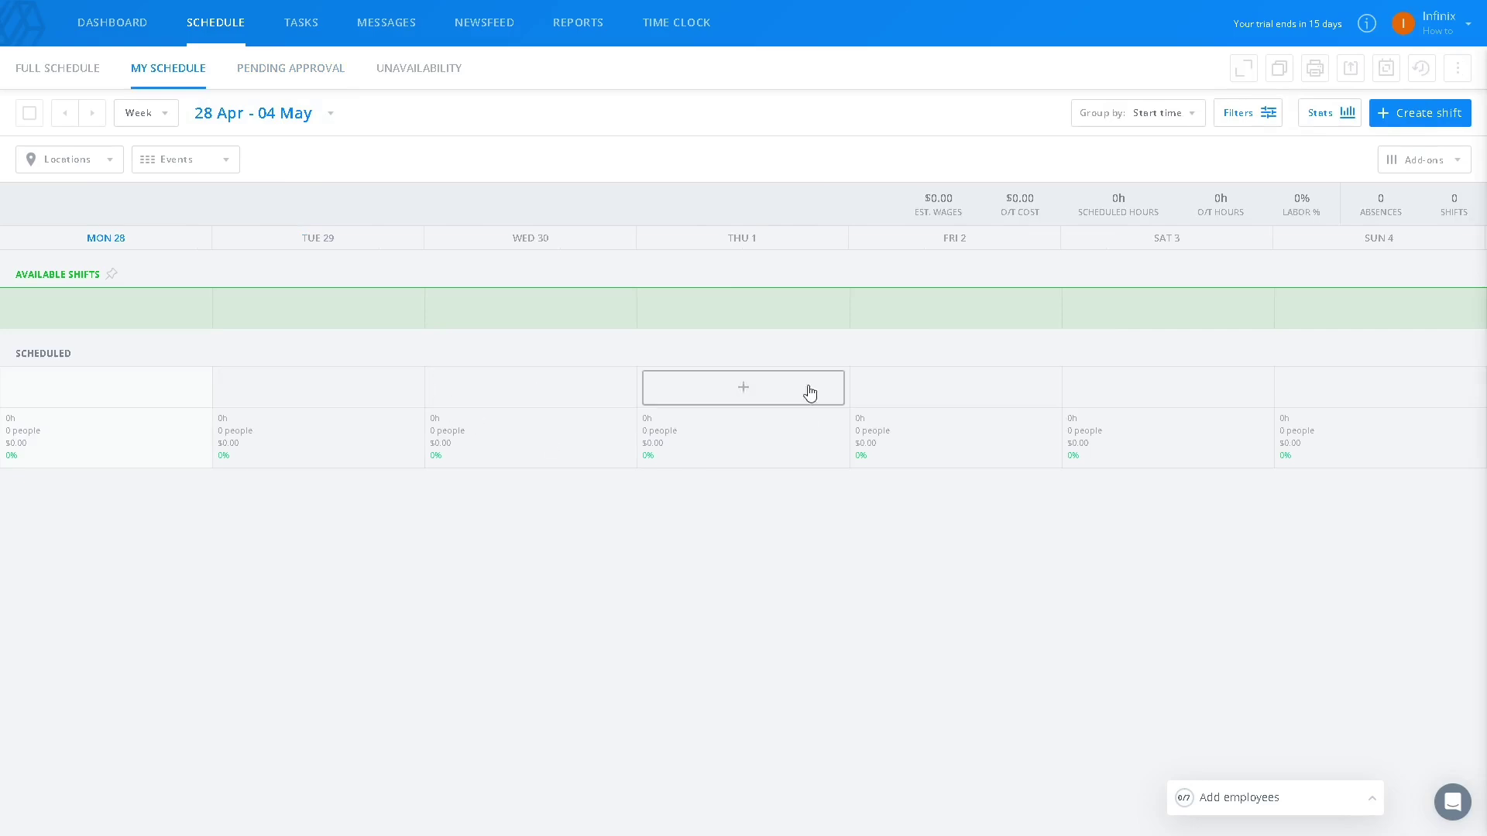
Step: Start a new shift and check its Templates and Time Off options, ending on the Custom form
{"action": "left_click", "coordinate": [1443, 118]}
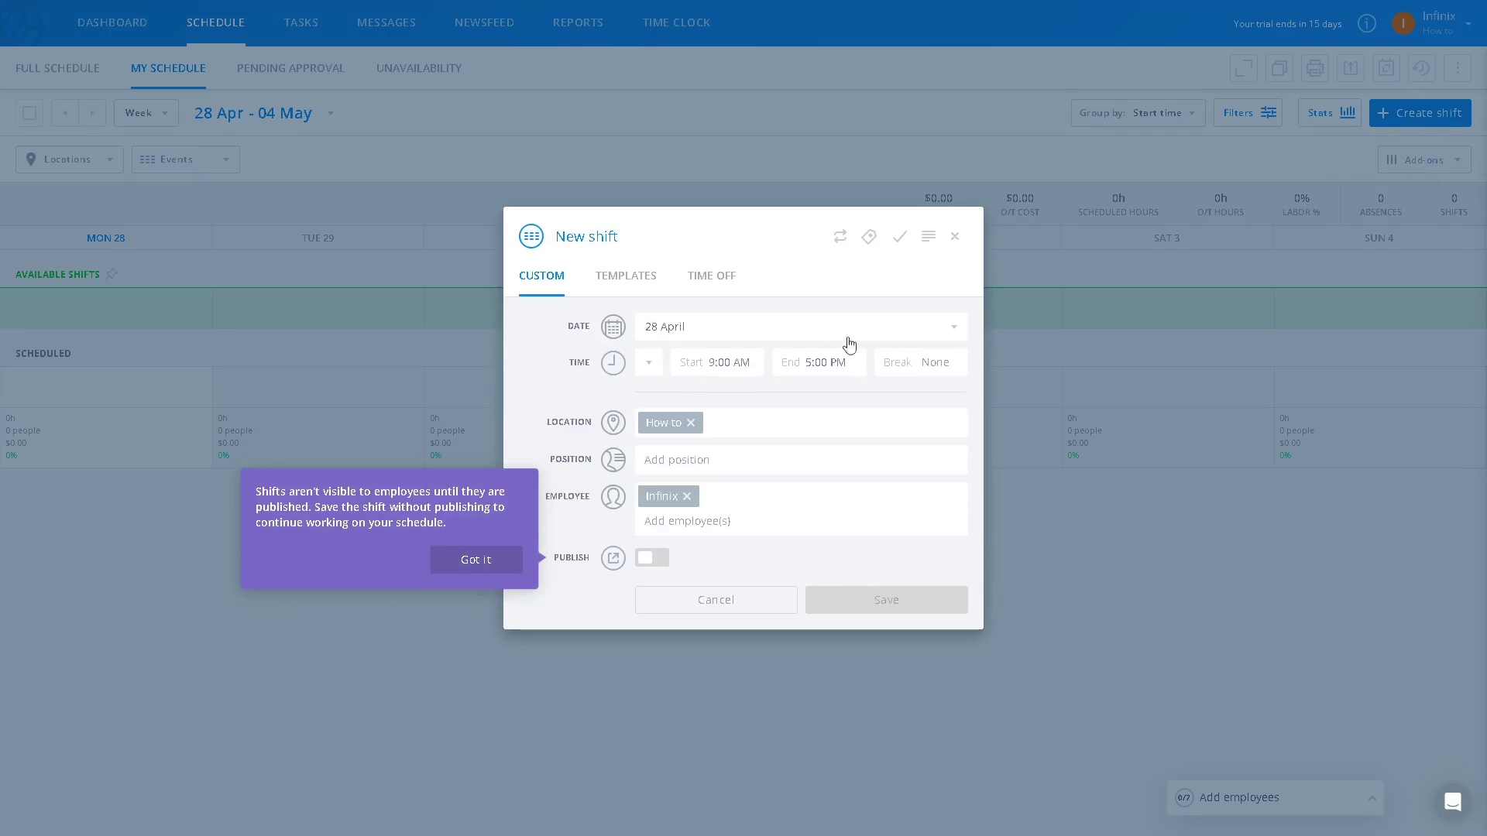
{"action": "left_click", "coordinate": [614, 285]}
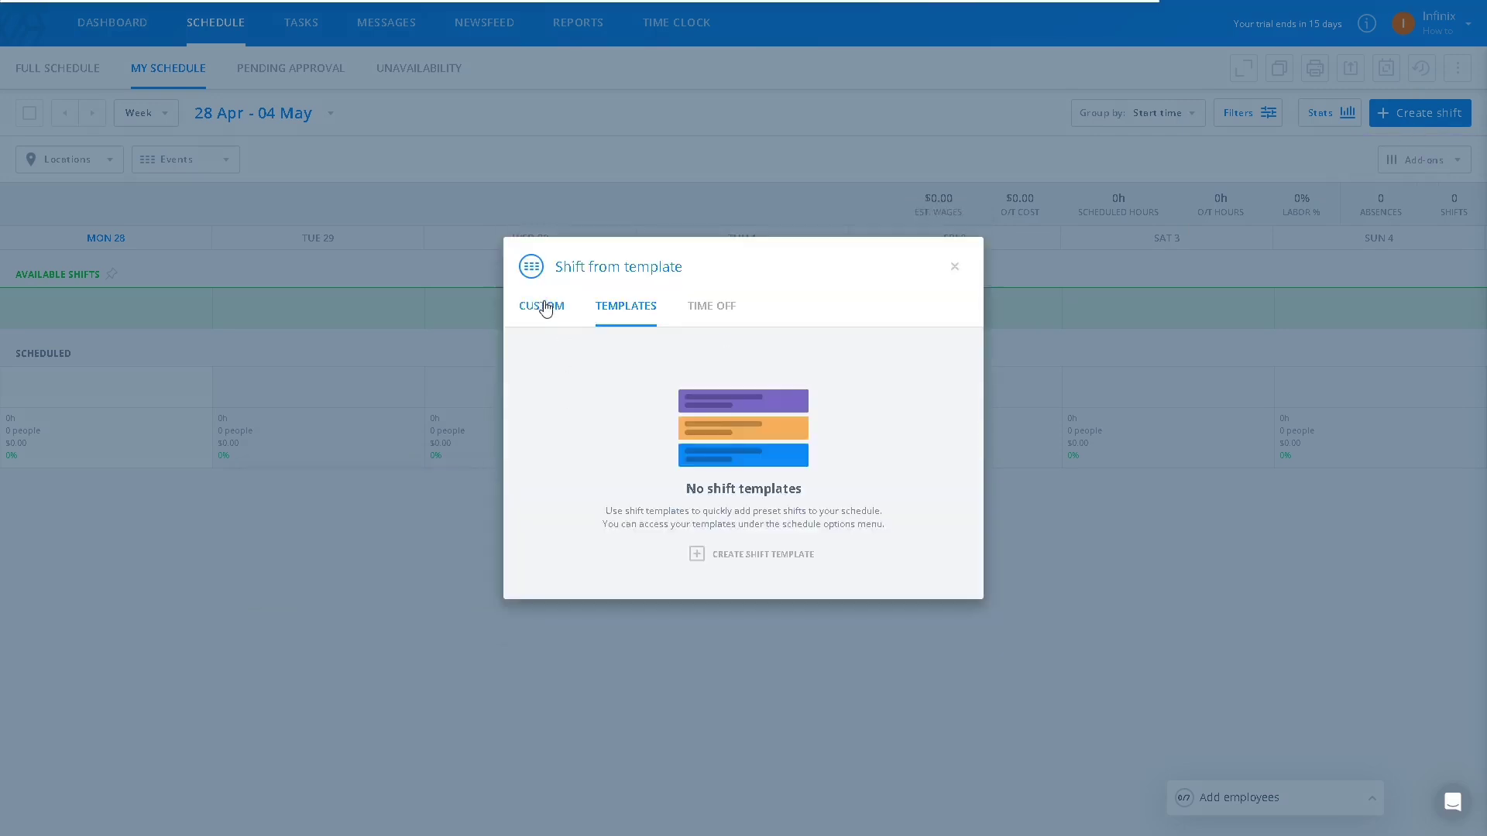
{"action": "left_click", "coordinate": [542, 287]}
{"action": "left_click", "coordinate": [651, 279]}
{"action": "left_click", "coordinate": [714, 306]}
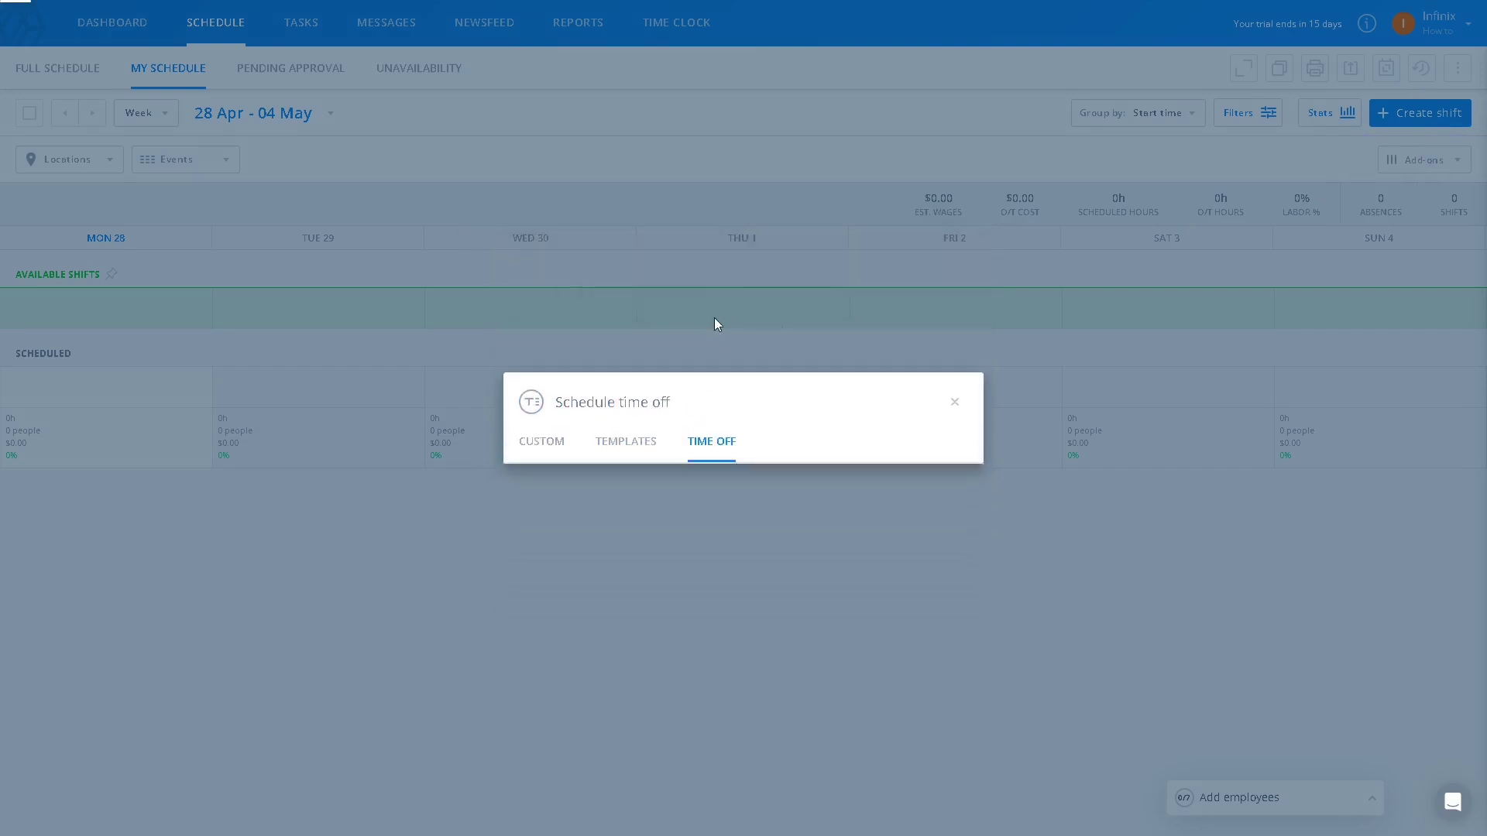
{"action": "left_click", "coordinate": [544, 275]}
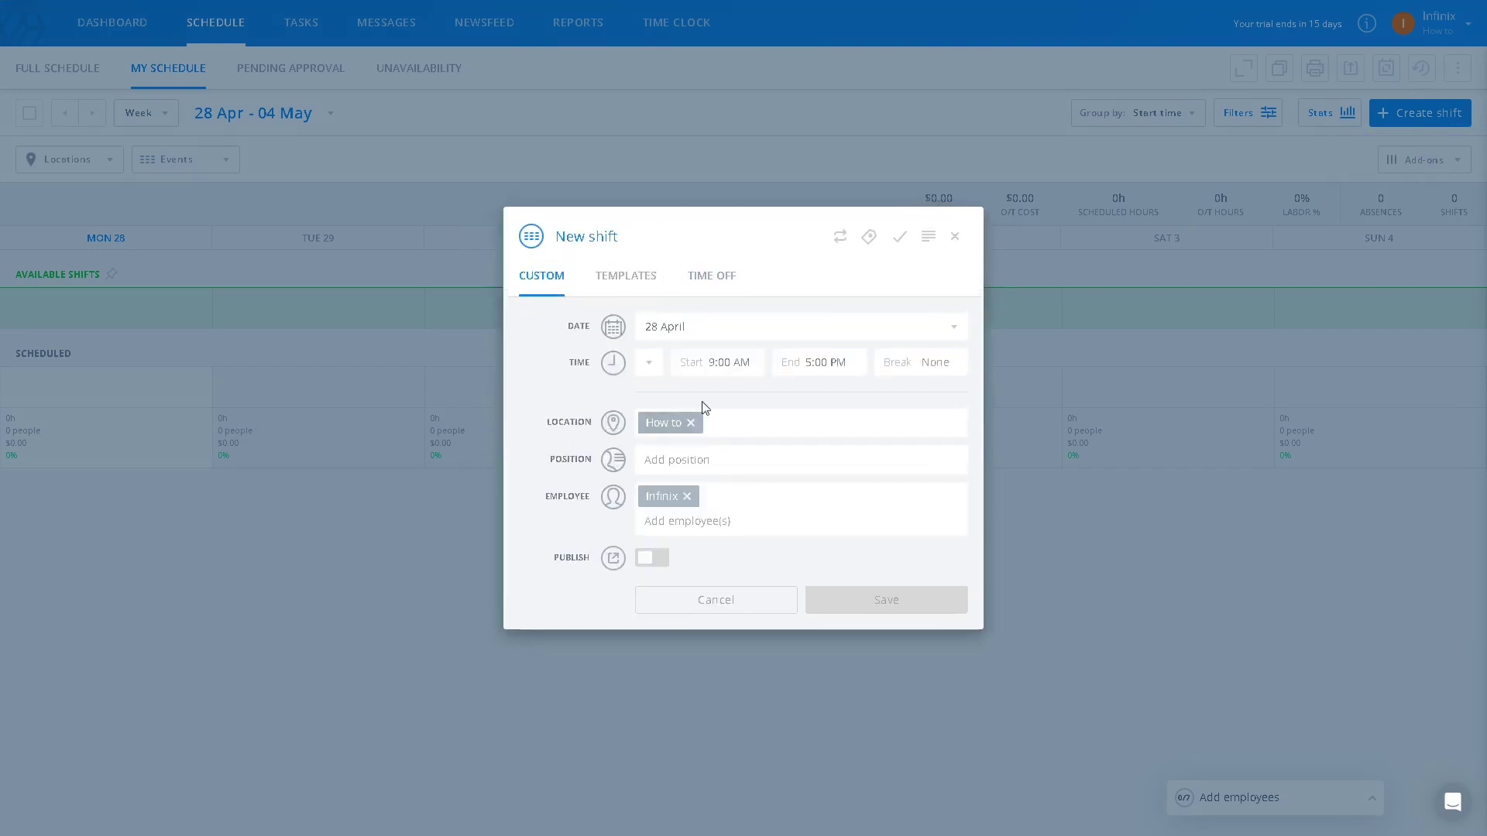
Step: Set the new shift's date to 30 April and turn on publishing for it
{"action": "left_click", "coordinate": [709, 323]}
{"action": "left_click", "coordinate": [707, 326]}
{"action": "left_click", "coordinate": [717, 329]}
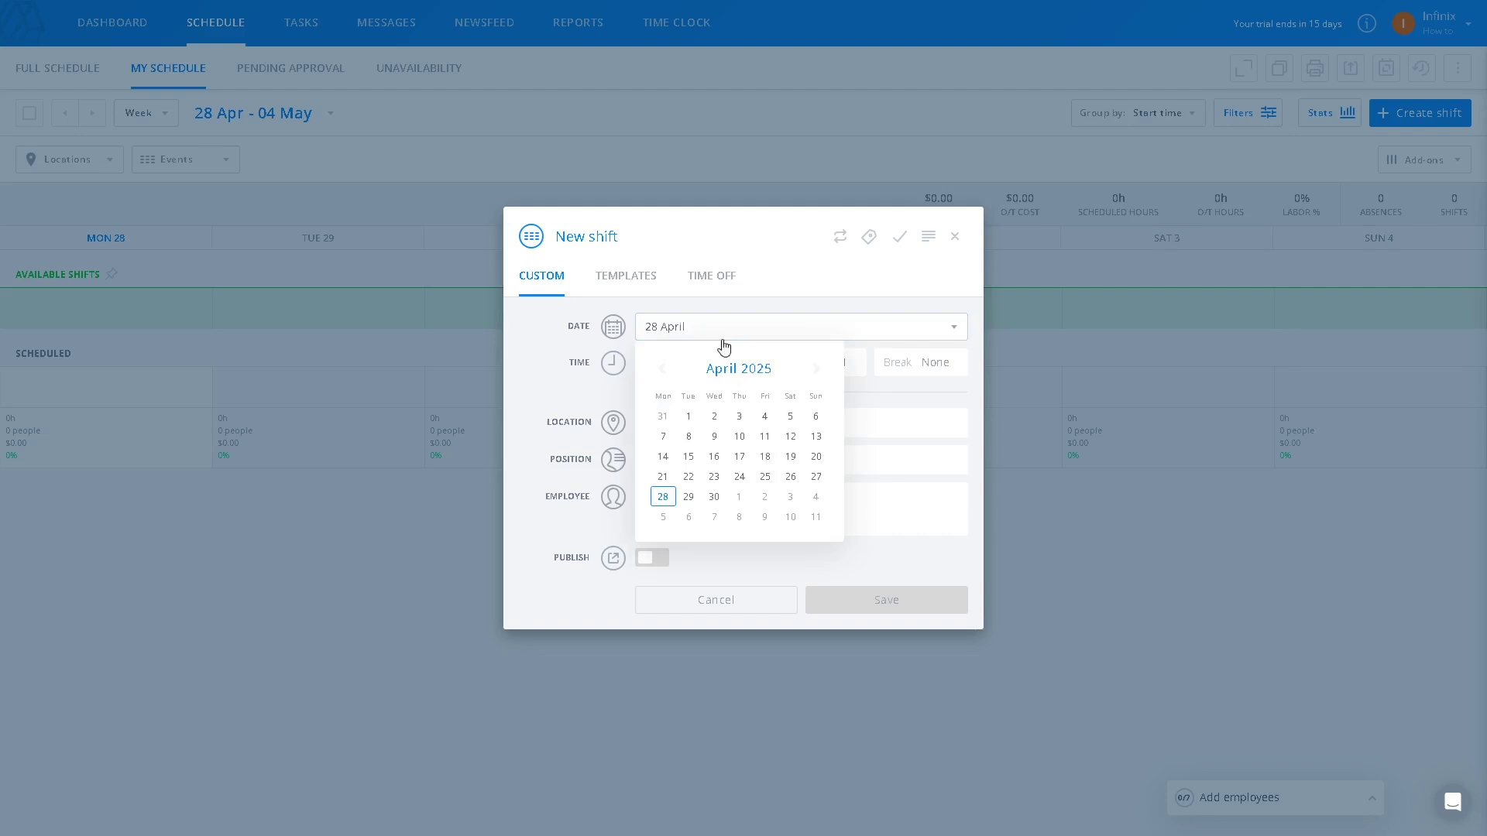
{"action": "left_click", "coordinate": [714, 496]}
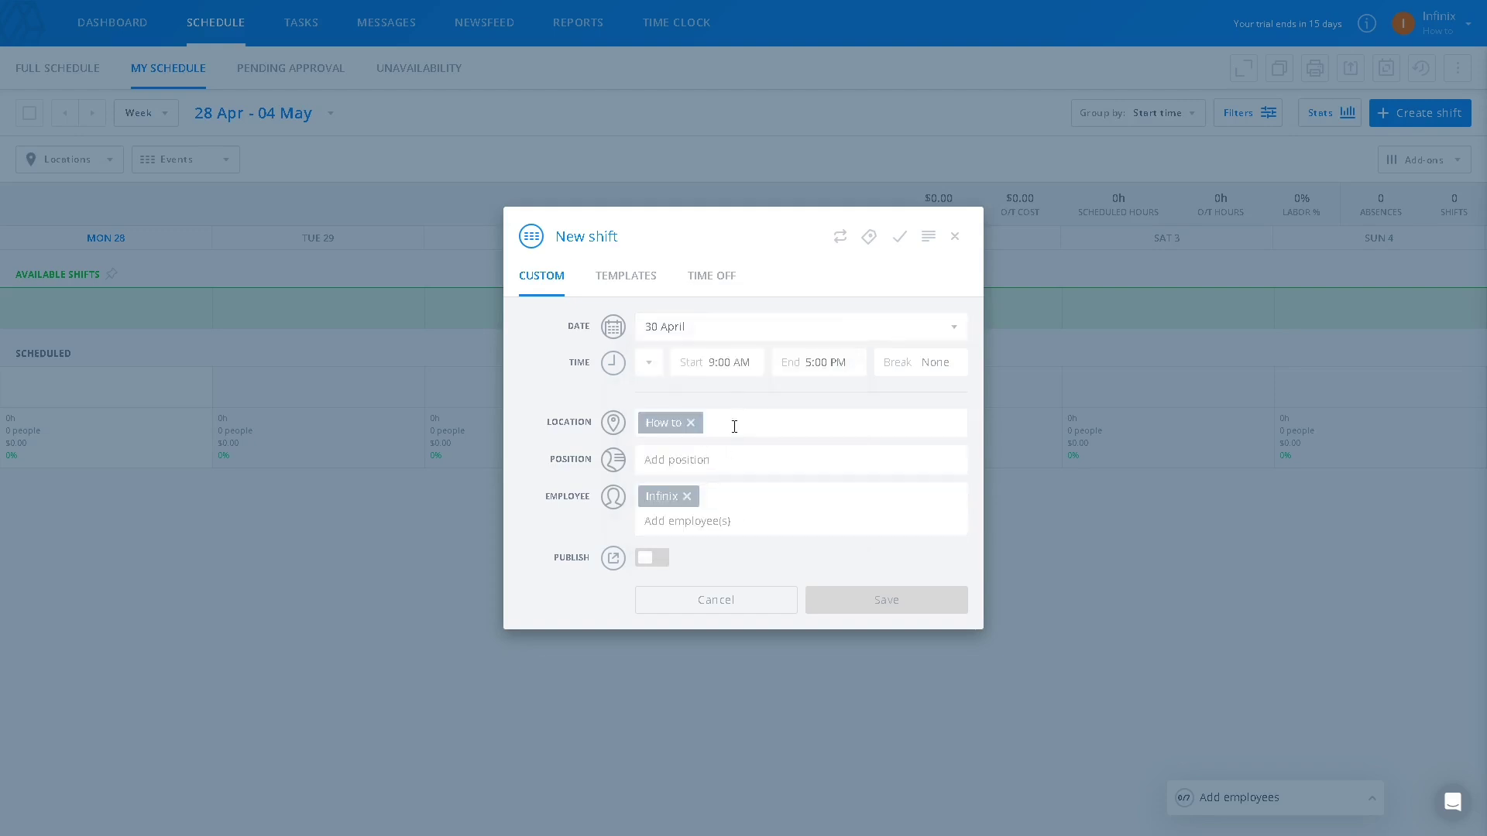
{"action": "left_click", "coordinate": [701, 458]}
{"action": "left_click", "coordinate": [643, 559]}
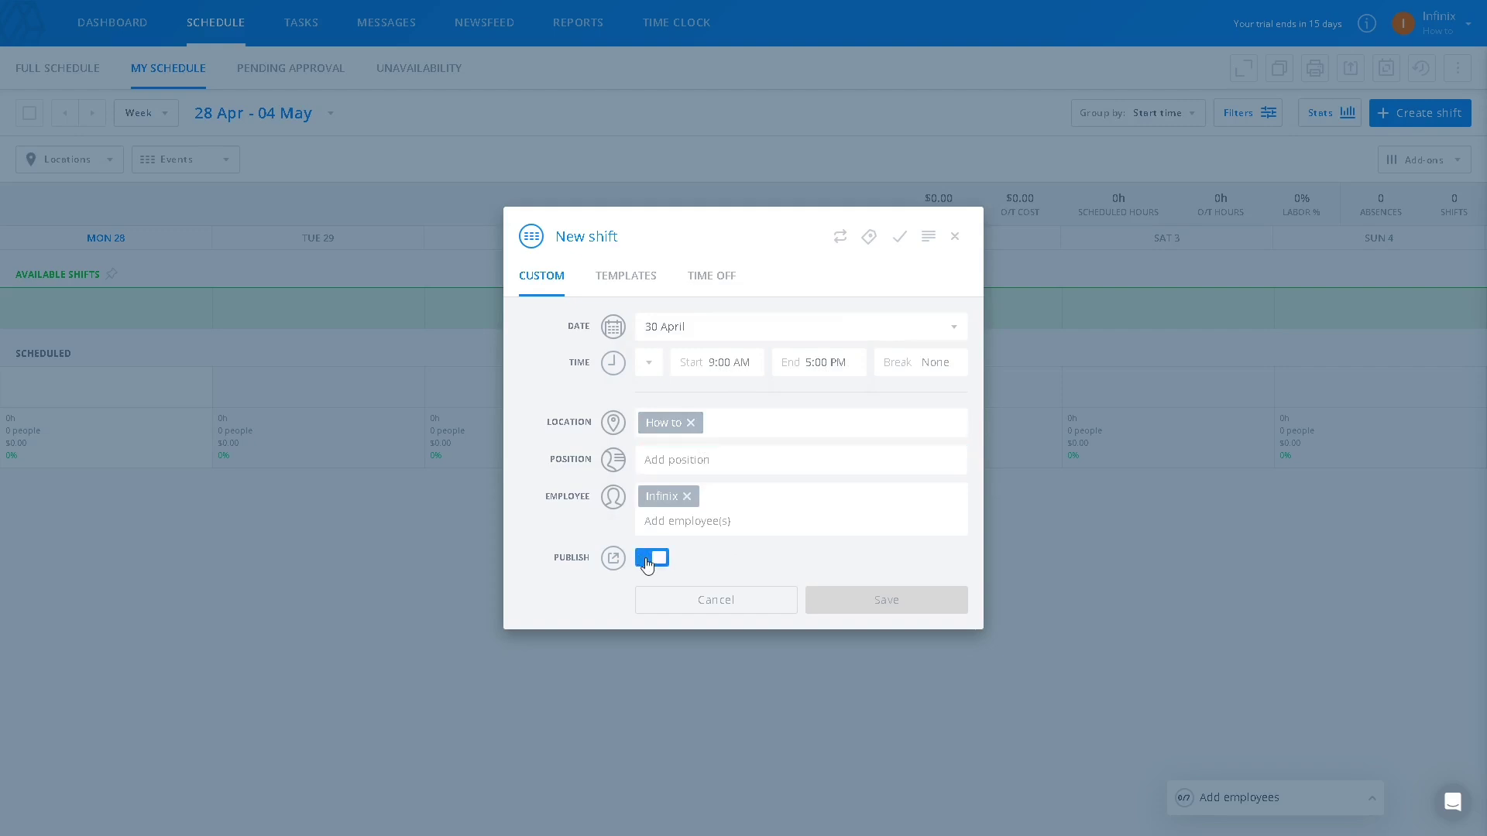
Step: Create and assign the position "helping" to the shift, save it and continue scheduling
{"action": "left_click", "coordinate": [875, 598]}
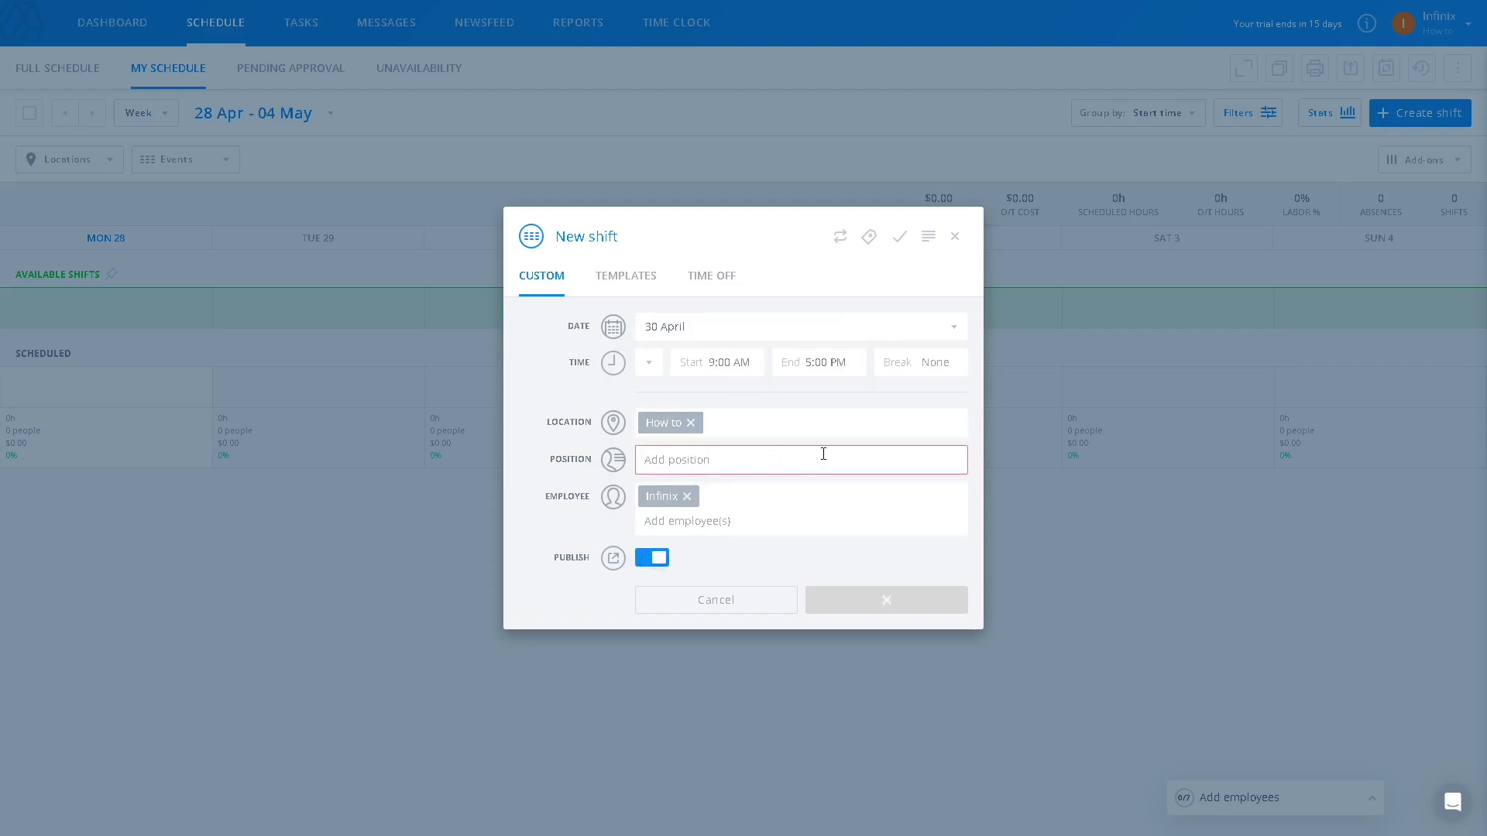
{"action": "type", "text": "hew"}
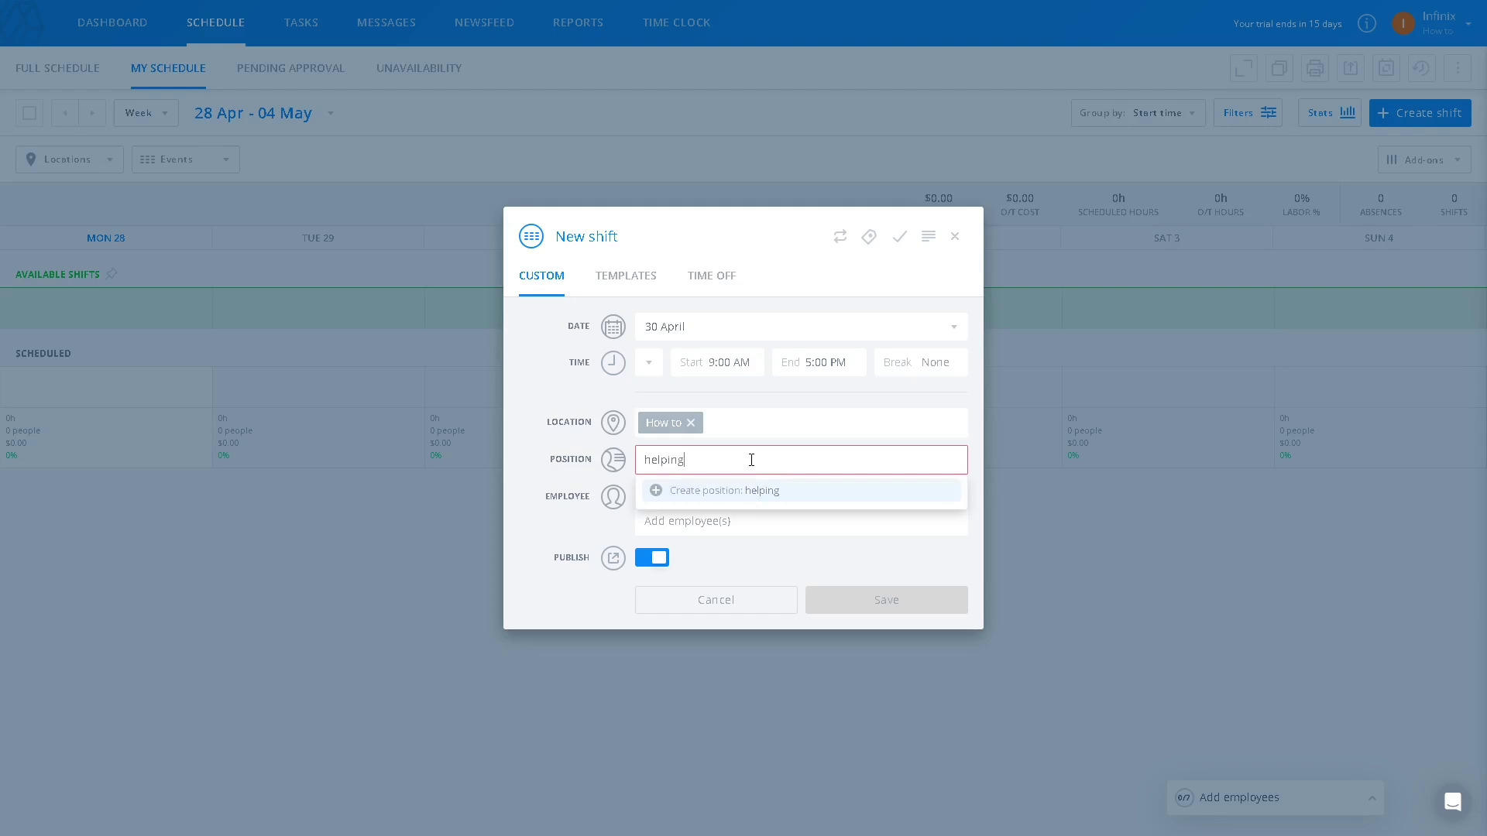
{"action": "left_click", "coordinate": [697, 490]}
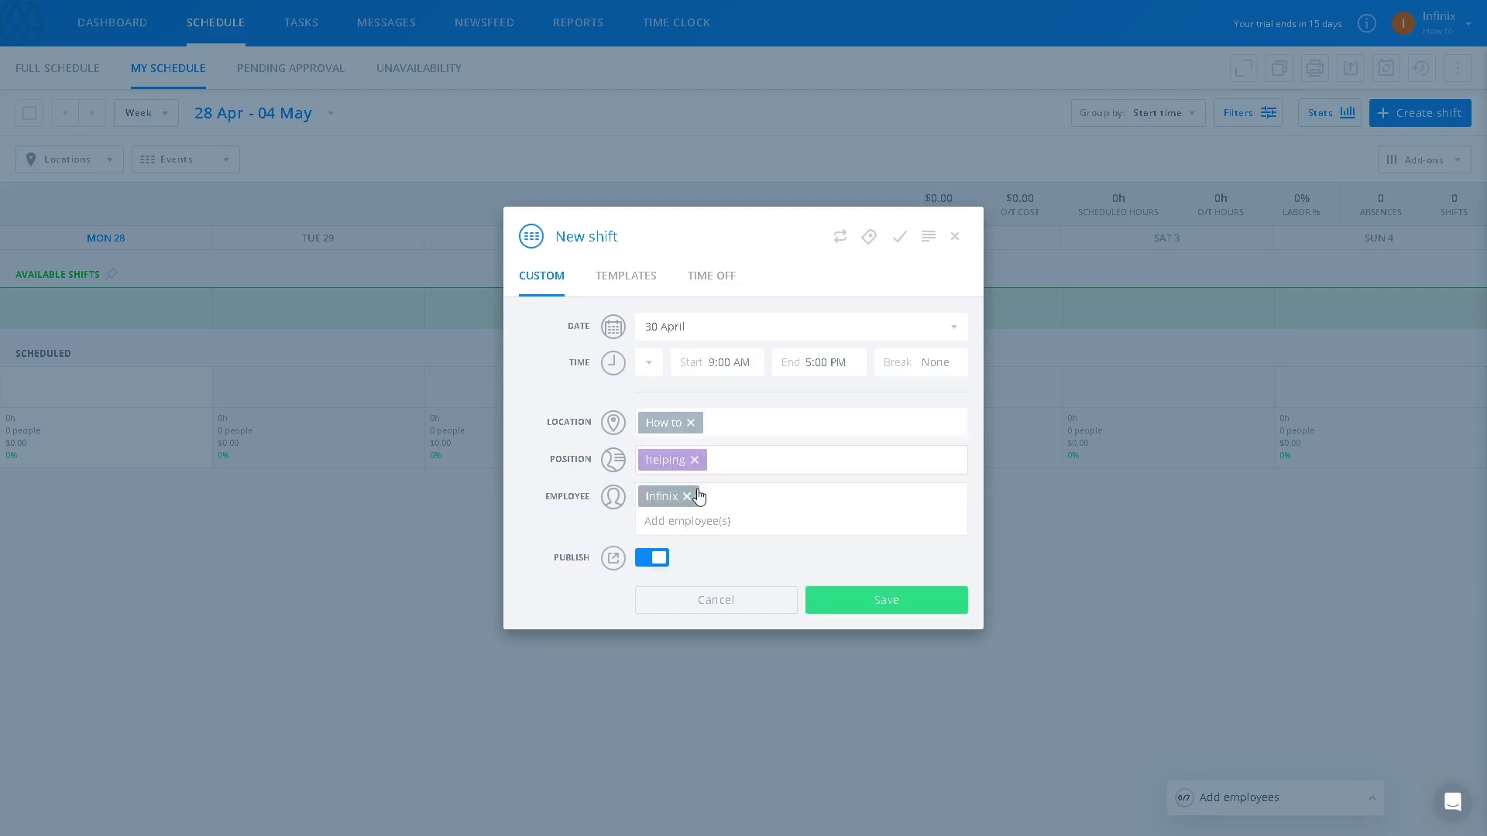
{"action": "left_click", "coordinate": [883, 612]}
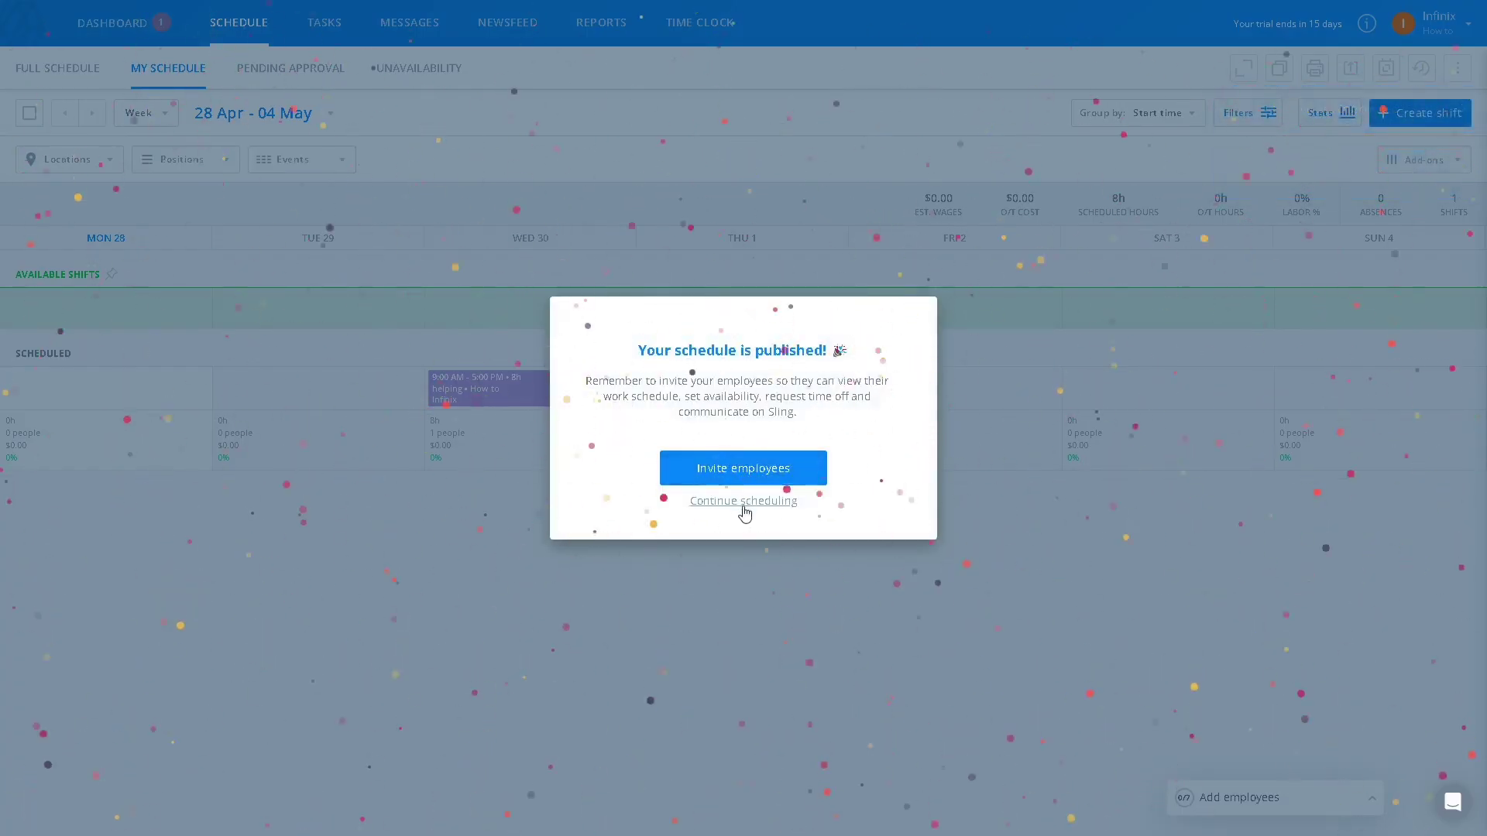
{"action": "left_click", "coordinate": [763, 501]}
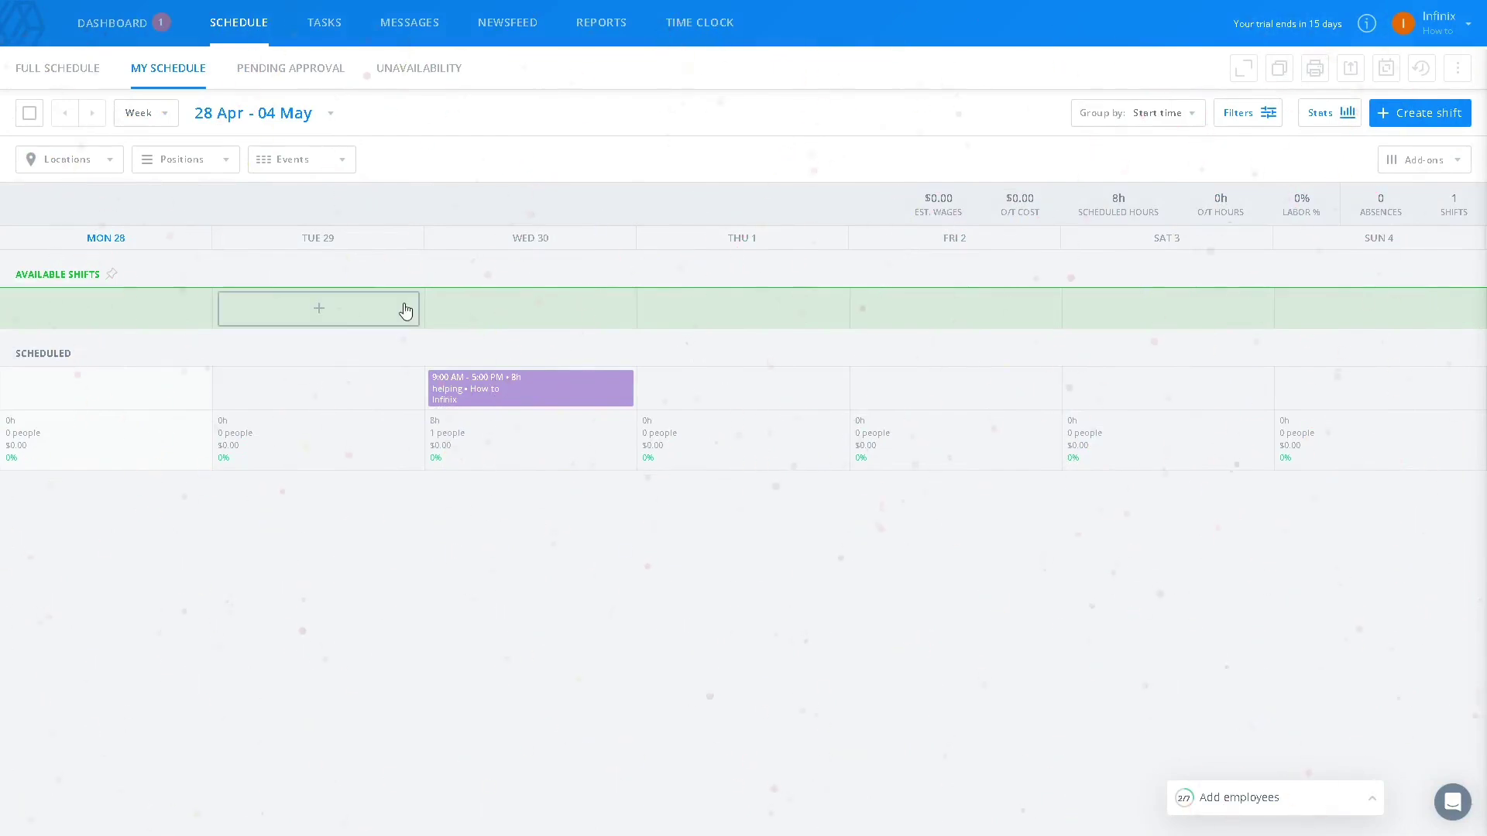
Step: Move the published helping shift from Wednesday 30 to Thursday 1, accepting the warning about moving published shifts
{"action": "left_click_drag", "start_coordinate": [468, 398], "coordinate": [474, 387]}
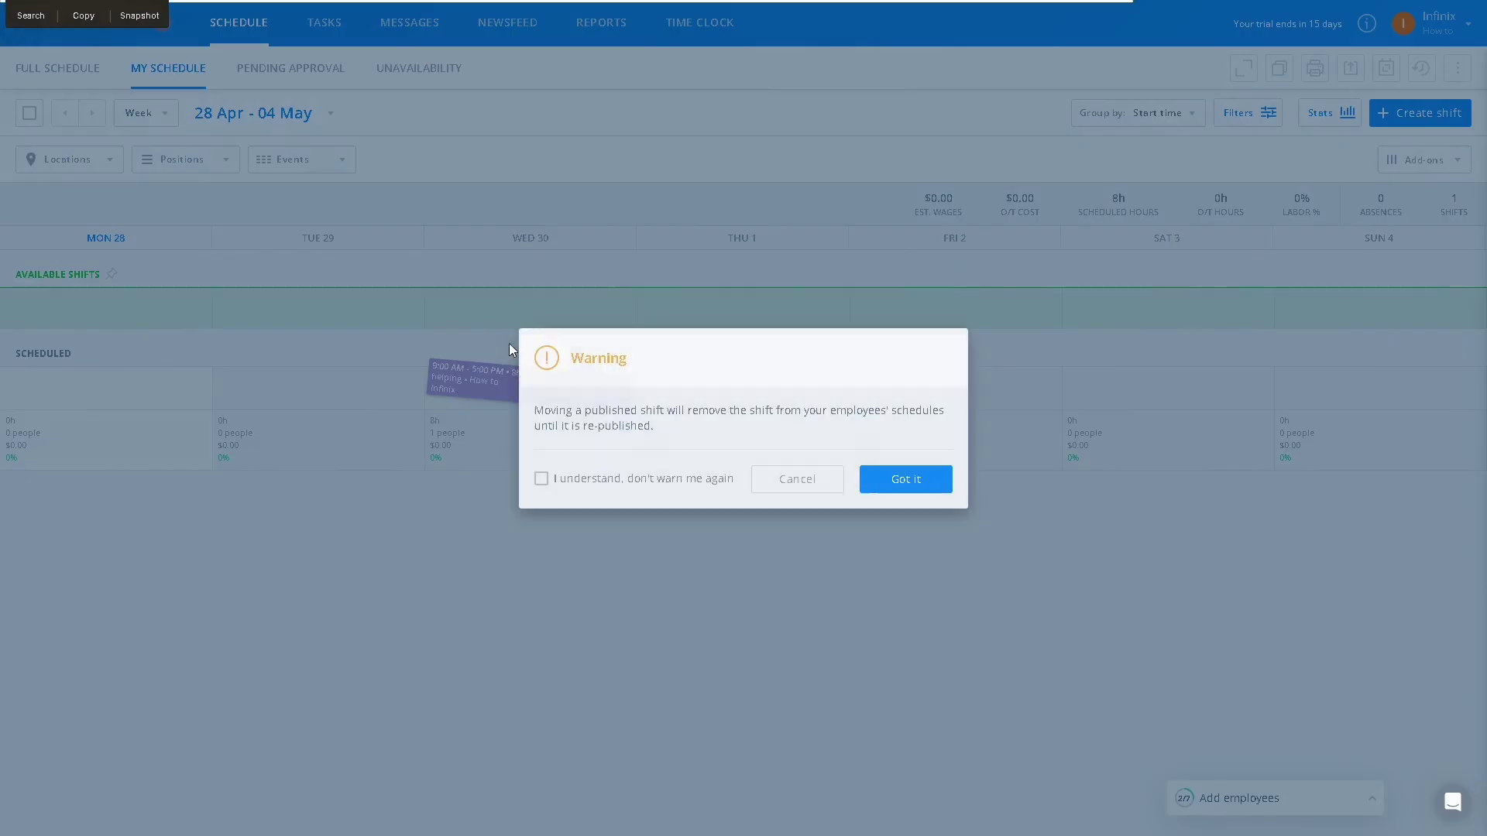
{"action": "left_click", "coordinate": [886, 486]}
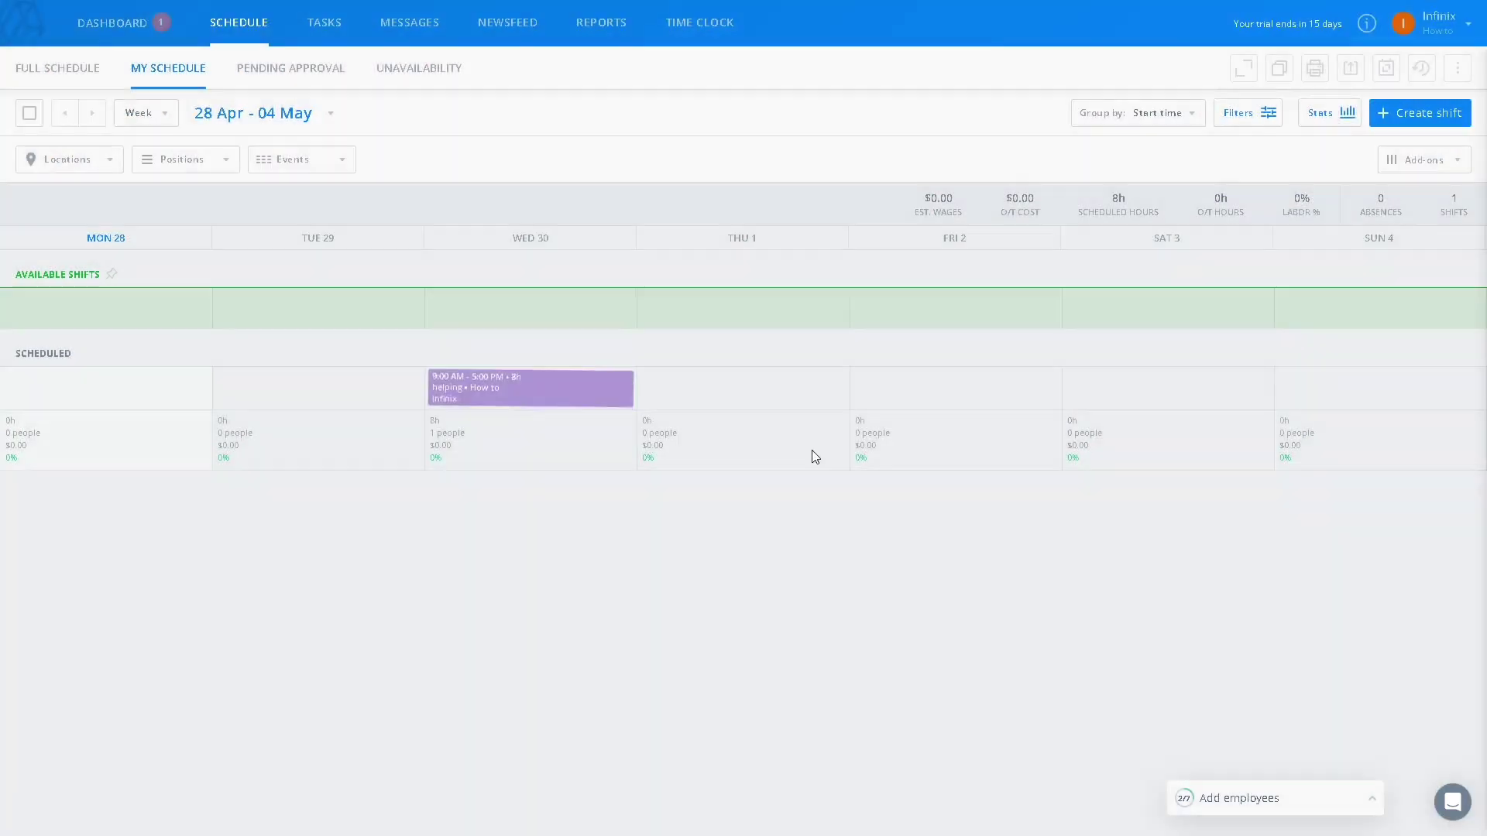
{"action": "left_click_drag", "start_coordinate": [554, 405], "coordinate": [740, 392]}
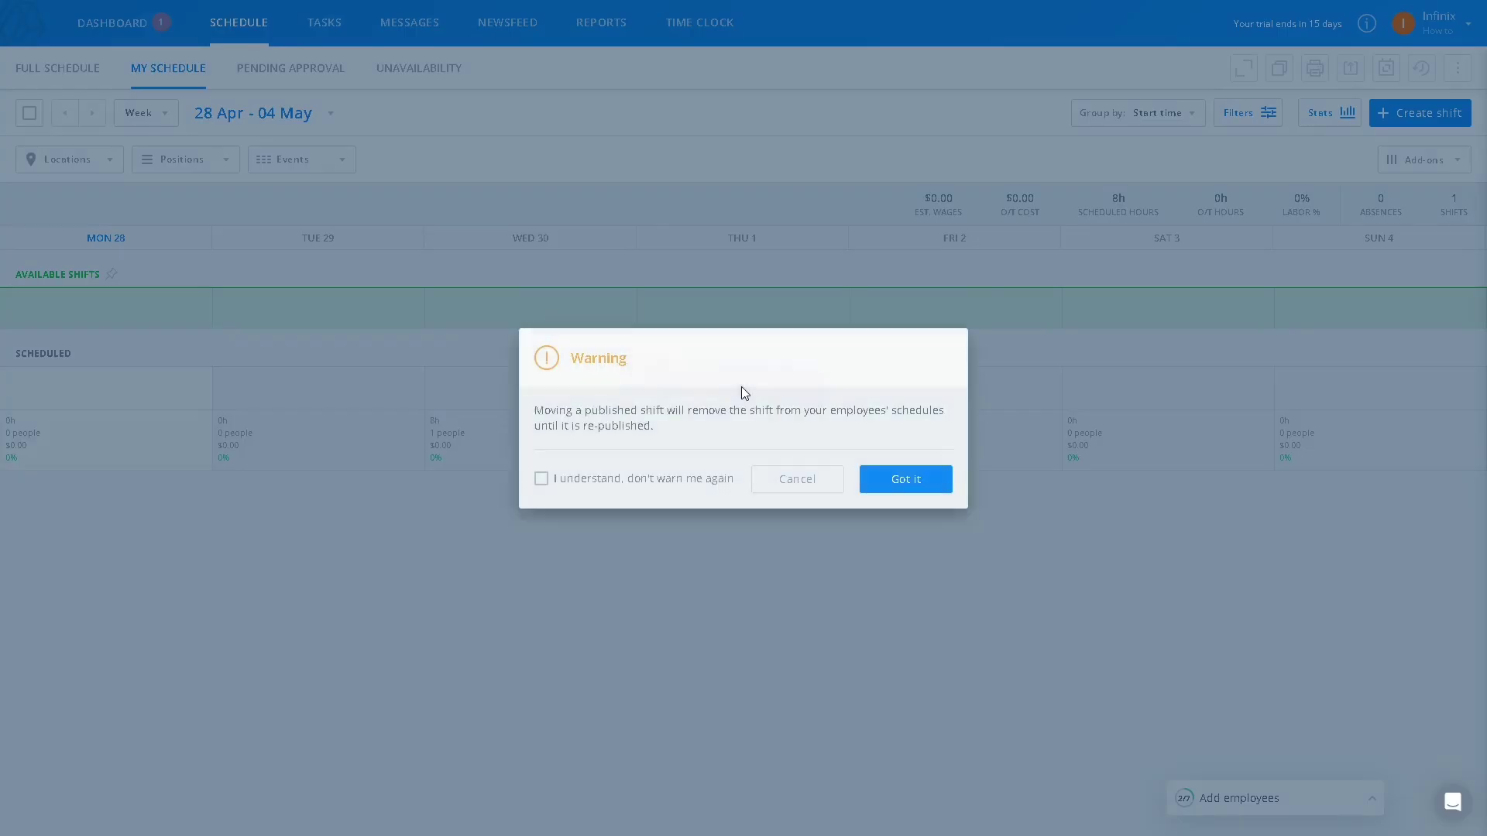
{"action": "left_click", "coordinate": [896, 477]}
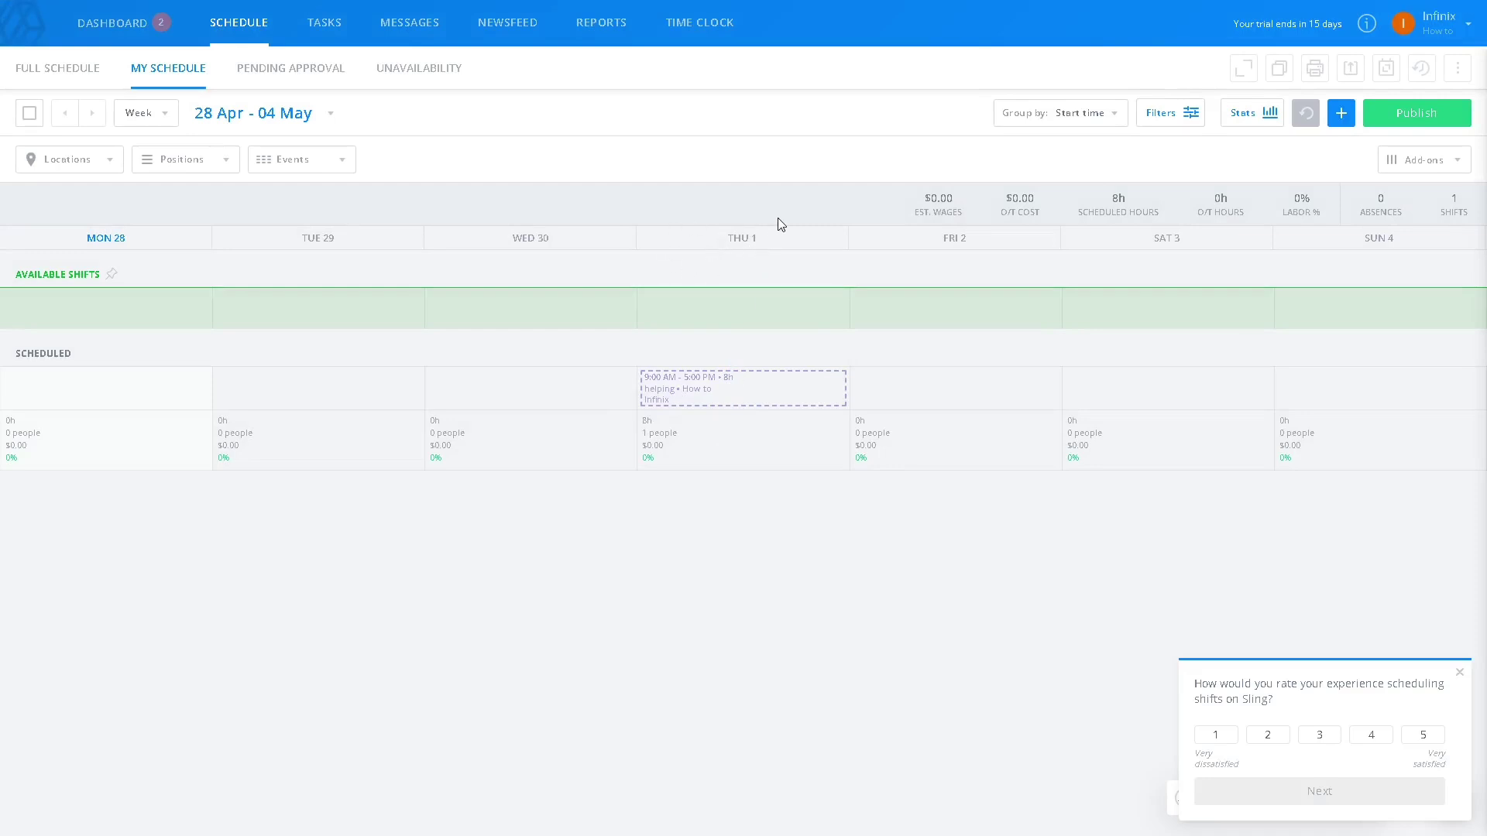
{"action": "mouse_move", "coordinate": [723, 392]}
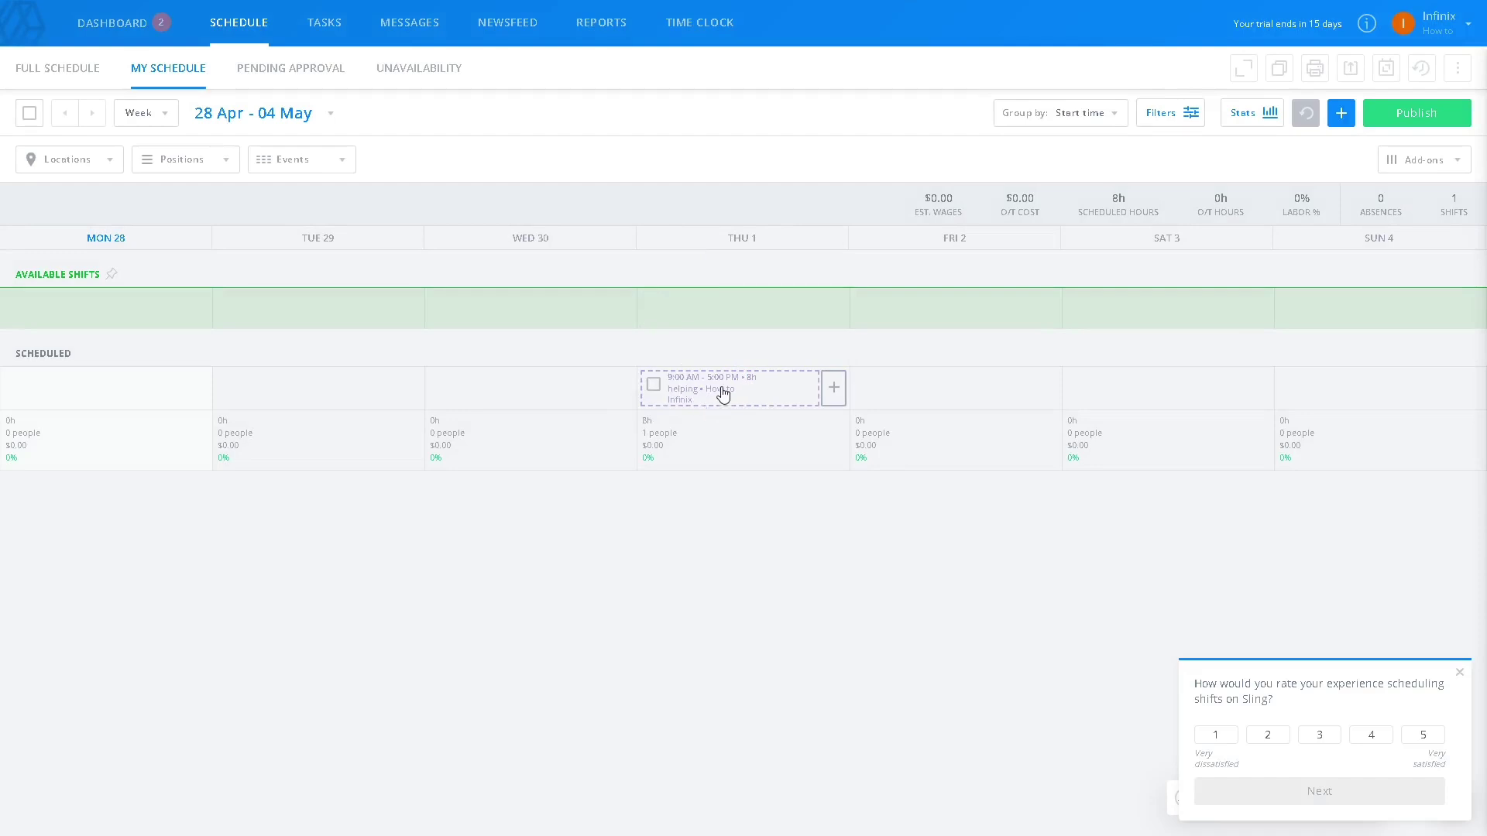
Step: Select the helping shift on Thursday 1 and view the new shift form for that day, closing it without saving
{"action": "left_click", "coordinate": [655, 385]}
{"action": "left_click", "coordinate": [835, 387]}
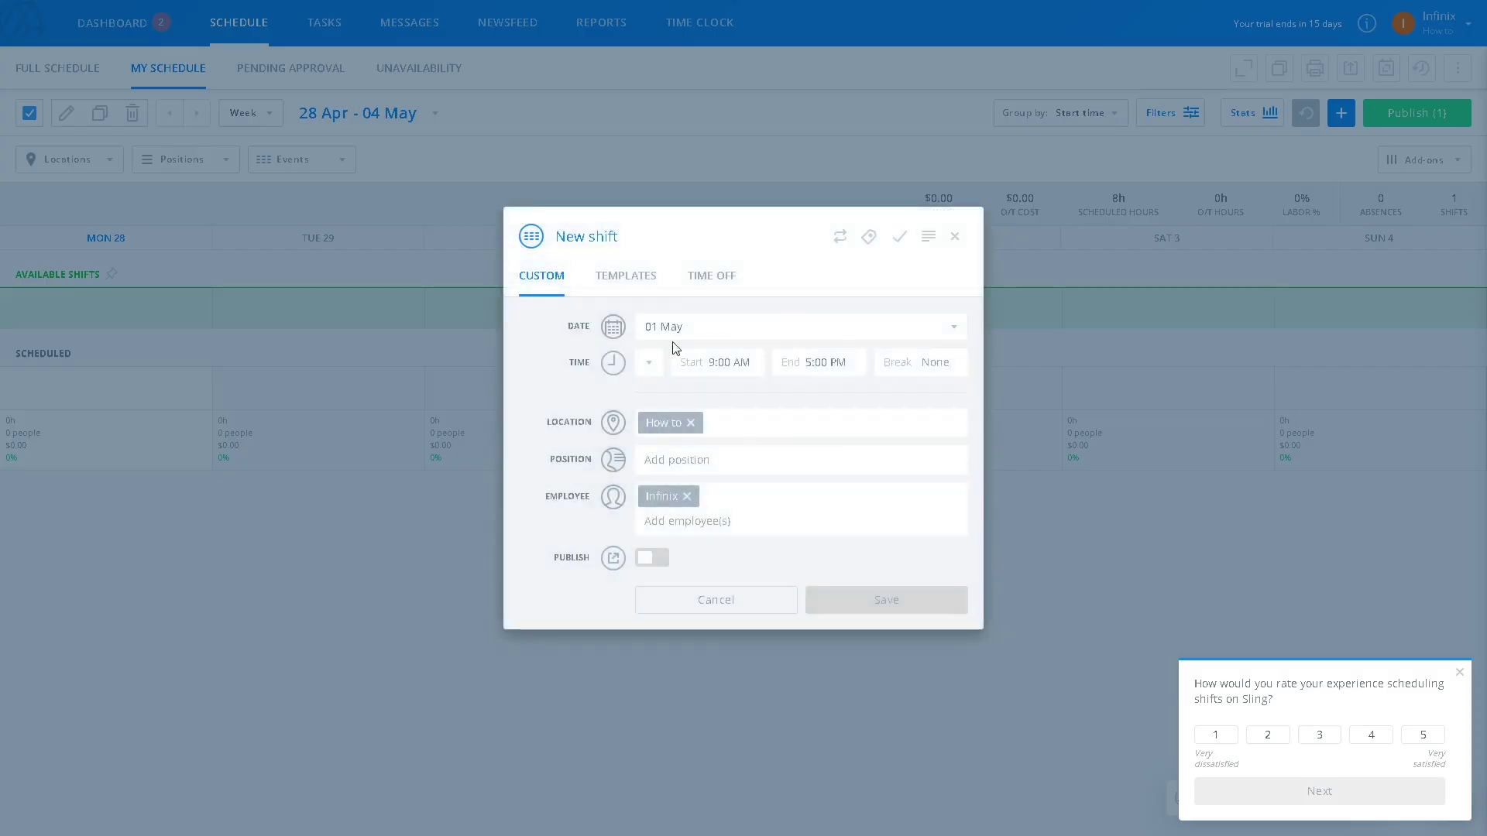
{"action": "left_click", "coordinate": [716, 599]}
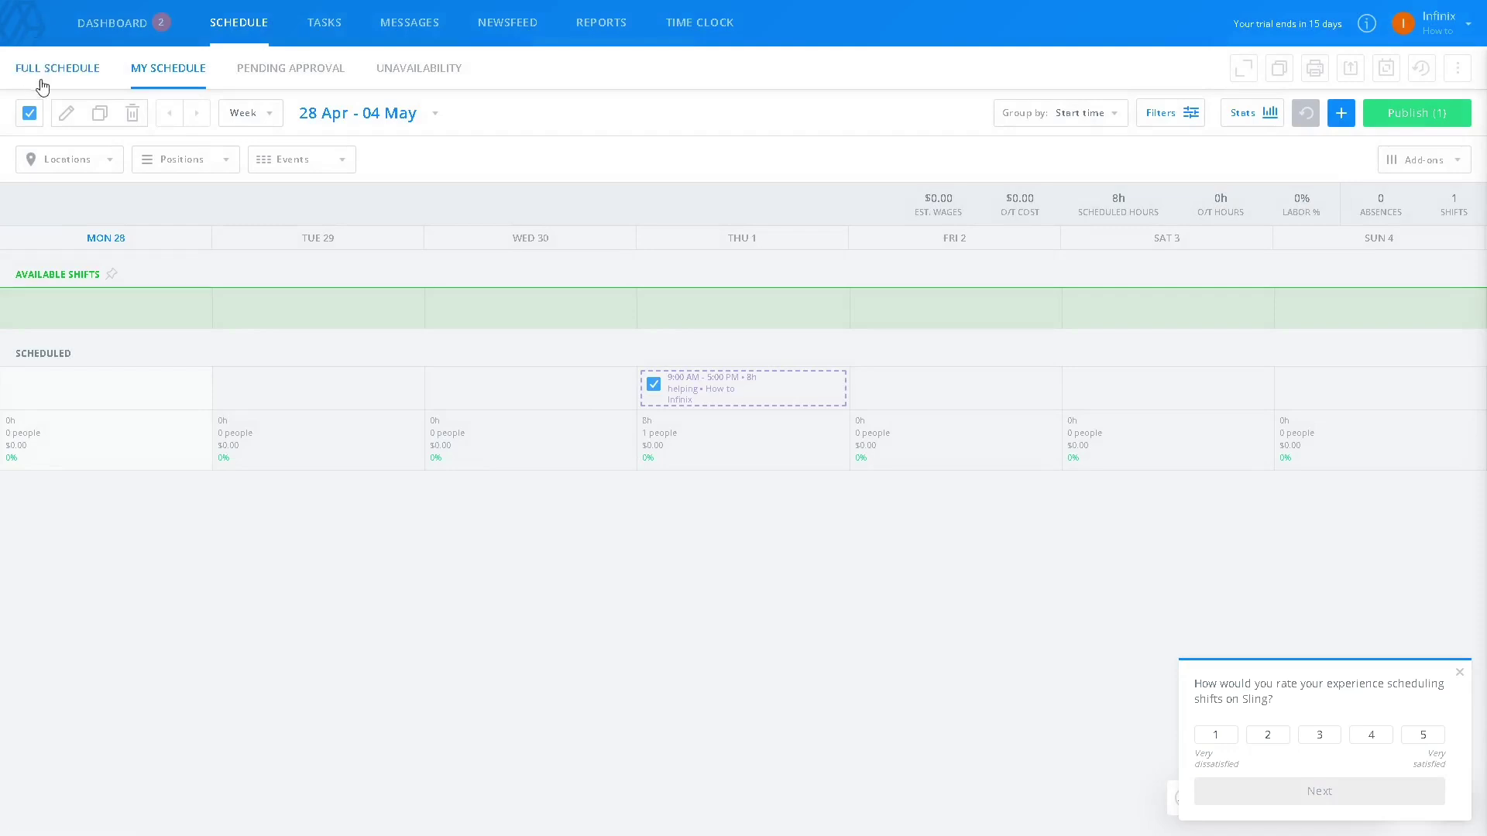
Step: Switch to the full schedule and examine its unassigned and available shifts sections
{"action": "left_click", "coordinate": [42, 85]}
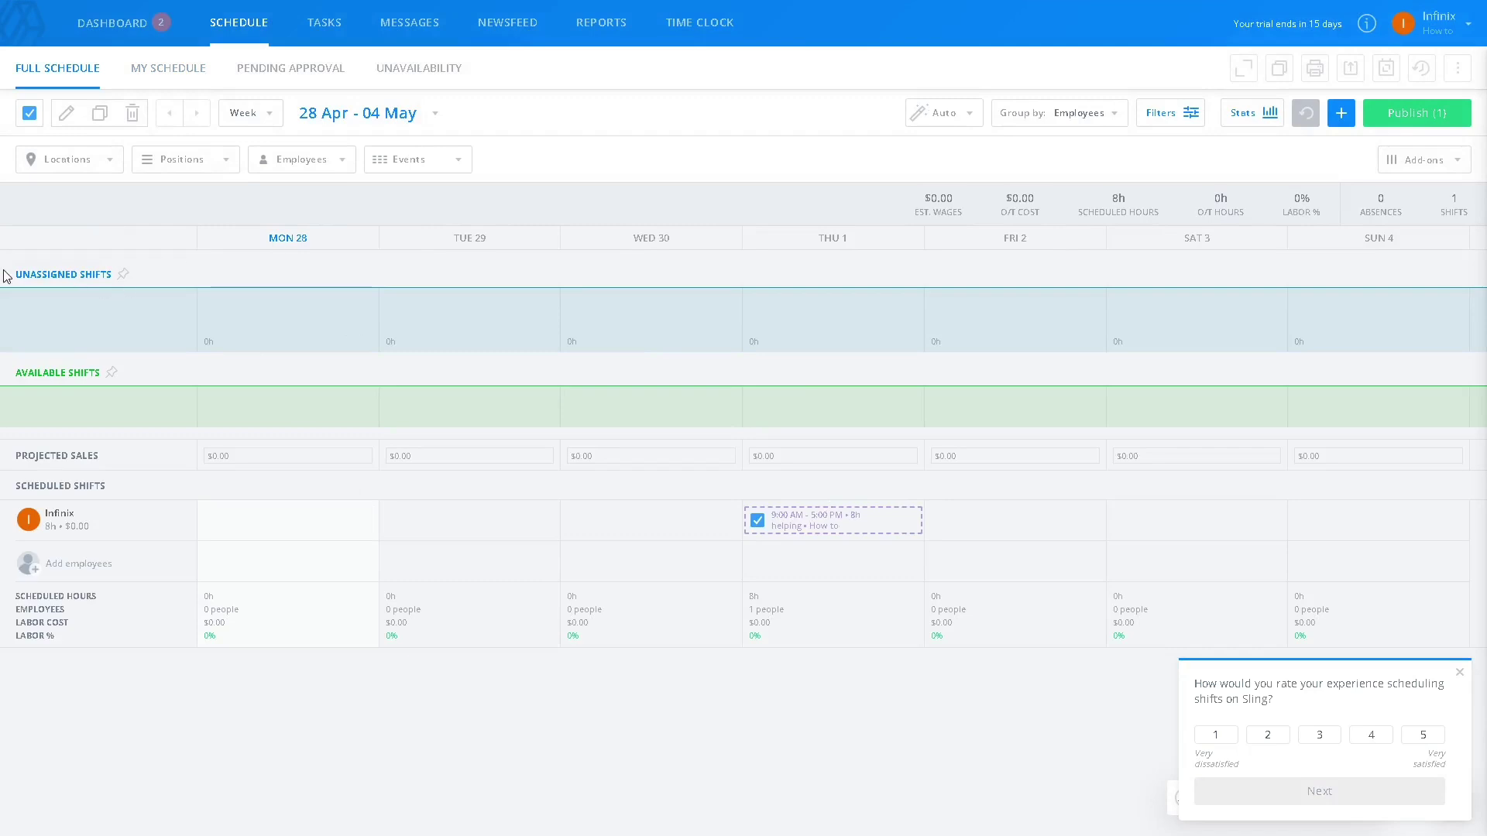
{"action": "left_click_drag", "start_coordinate": [14, 373], "coordinate": [201, 403]}
{"action": "left_click", "coordinate": [202, 396]}
Step: View the Tasks section's shift tasks and task templates, ending on the task templates
{"action": "left_click", "coordinate": [324, 30]}
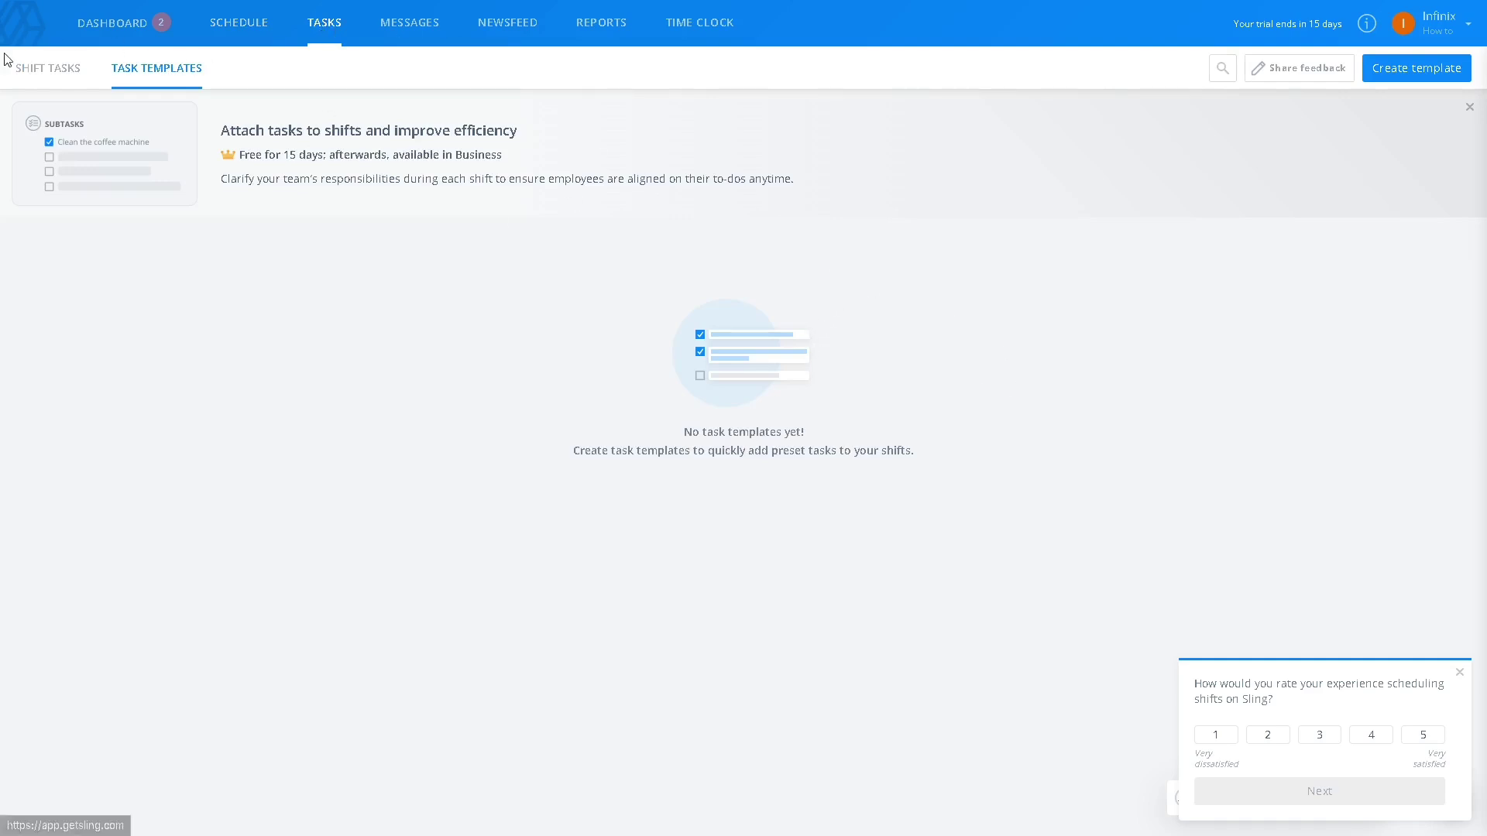
{"action": "left_click", "coordinate": [31, 69]}
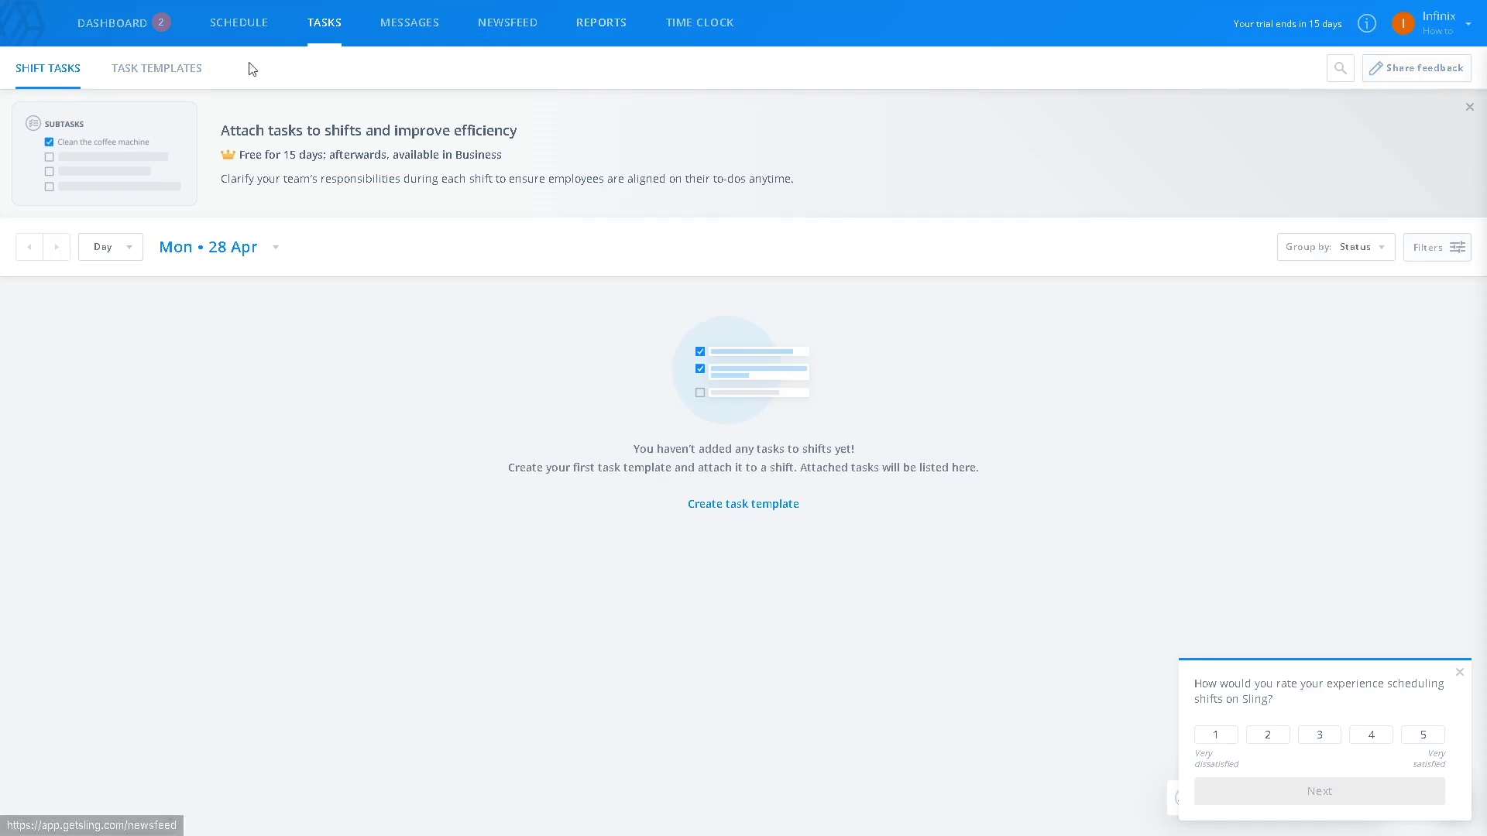
{"action": "left_click", "coordinate": [157, 68]}
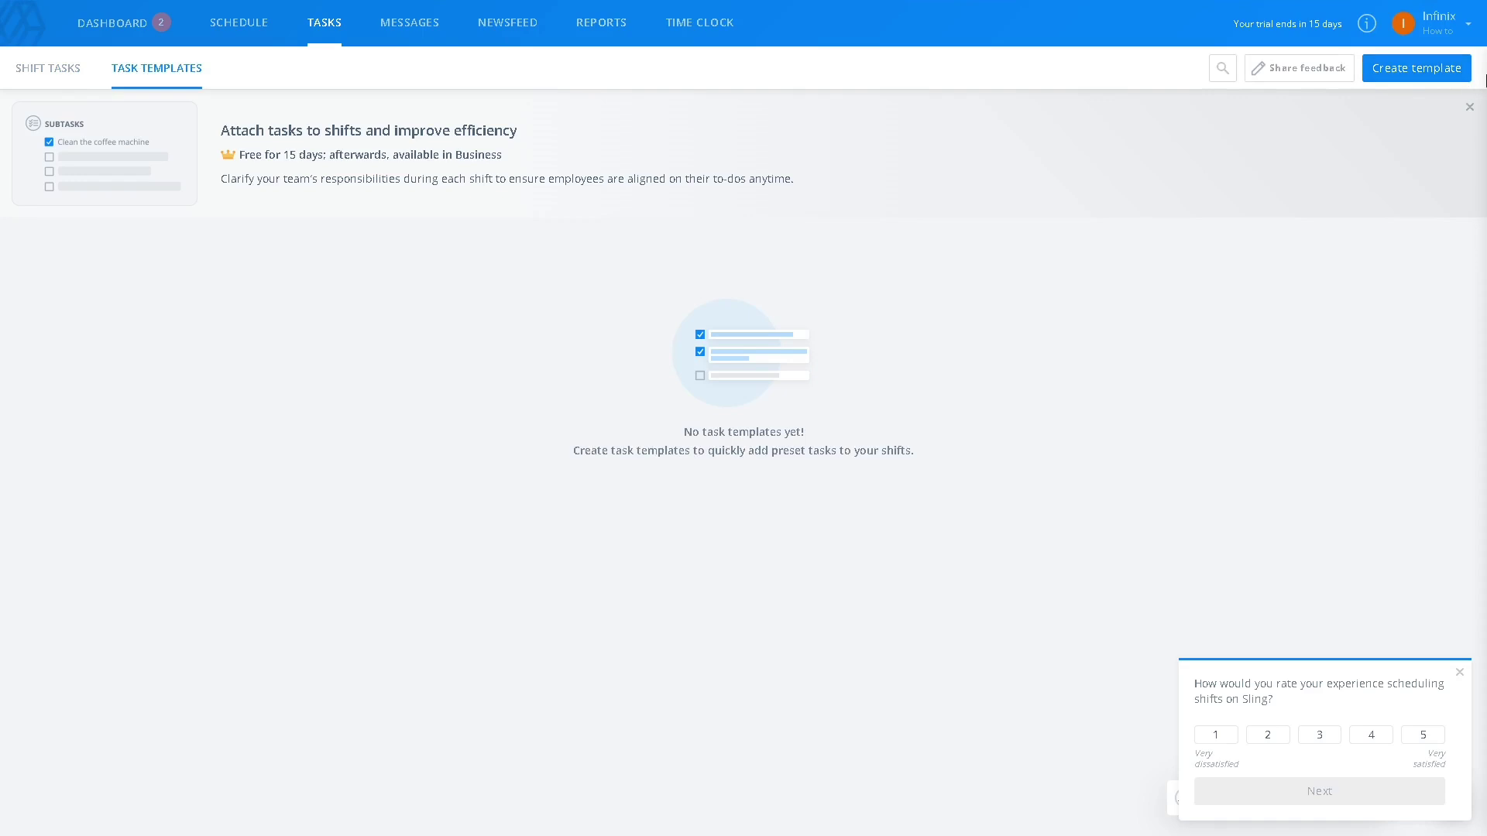
Step: View the Messages section's new conversation options and the Newsfeed page
{"action": "left_click", "coordinate": [432, 28]}
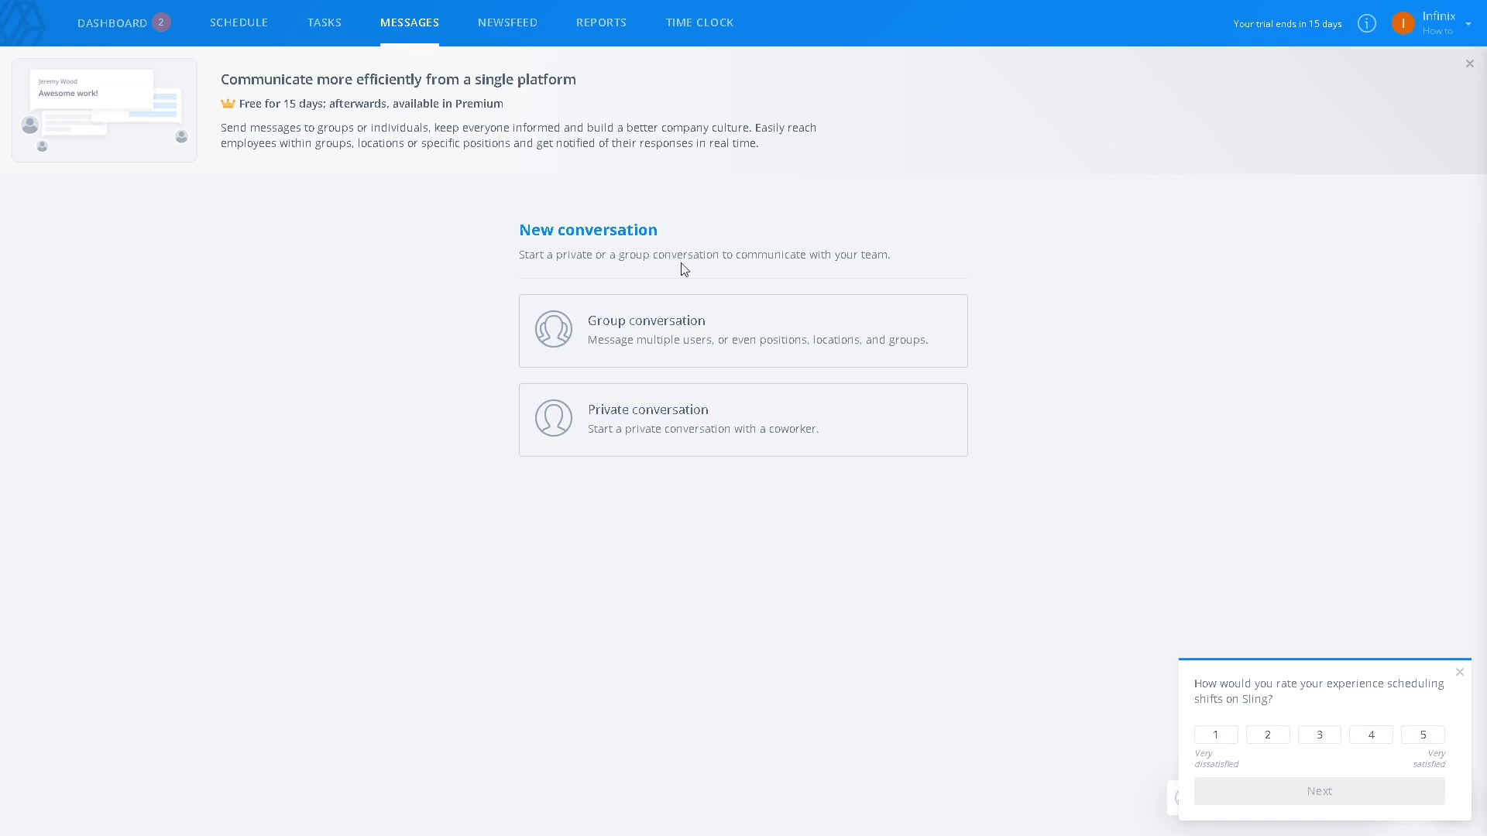
{"action": "left_click", "coordinate": [514, 22]}
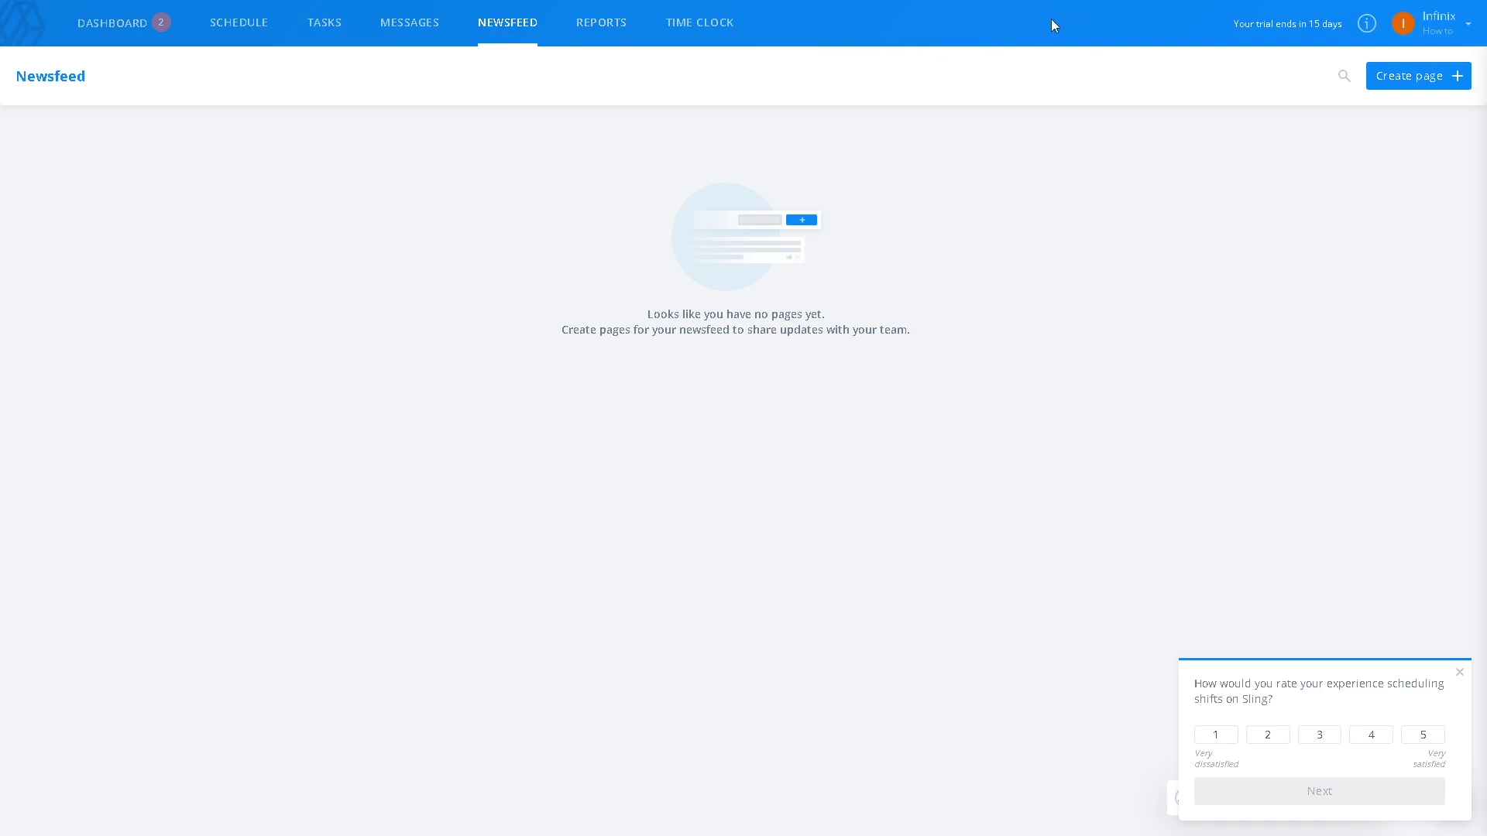
Step: Browse the Labor, Payroll, Attendance, Shift Feedback and Time Off reports, and revisit the Labor and Payroll reports
{"action": "left_click", "coordinate": [618, 36]}
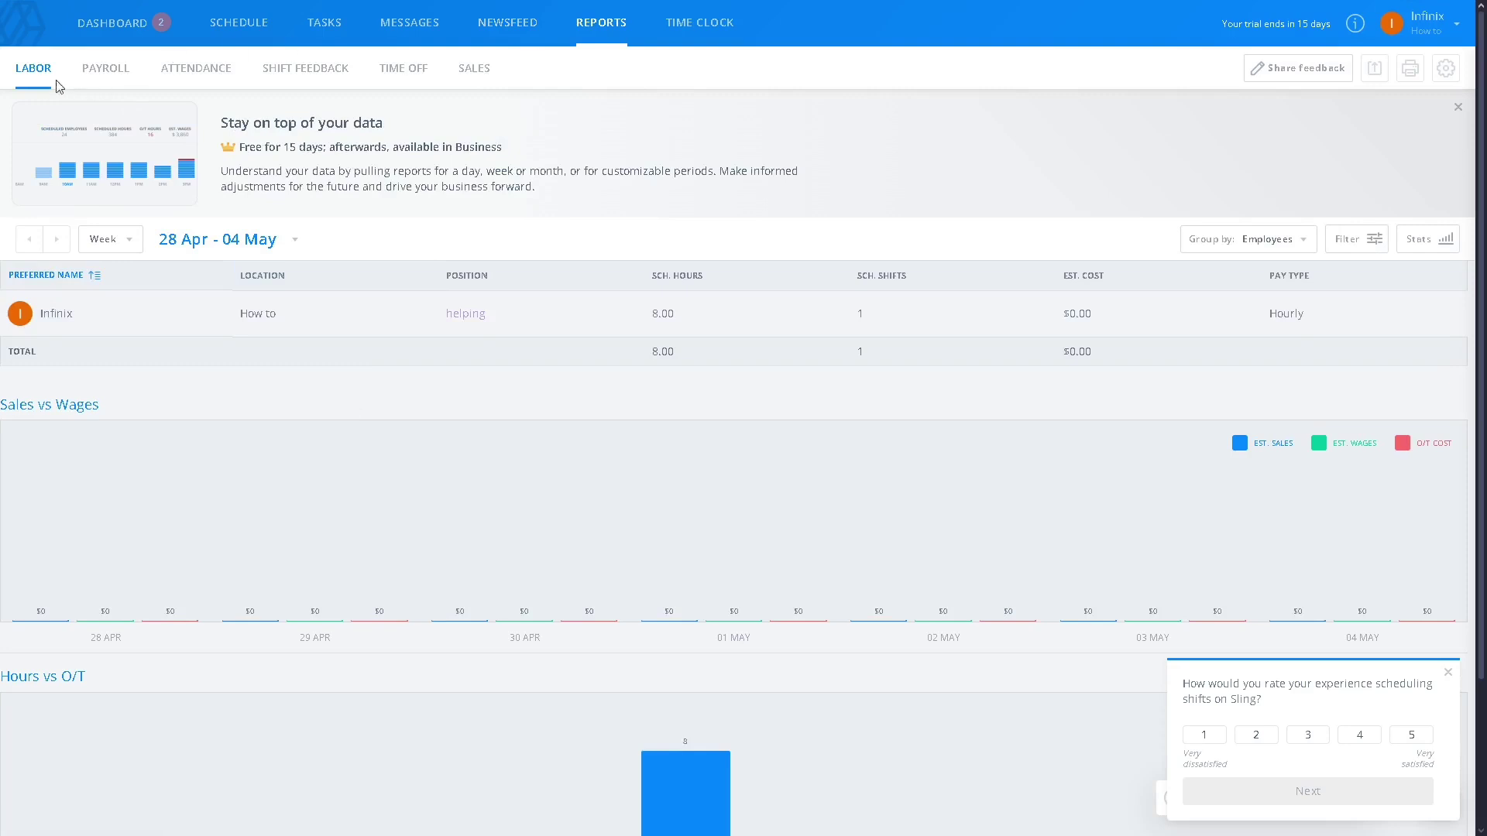
{"action": "left_click", "coordinate": [103, 69]}
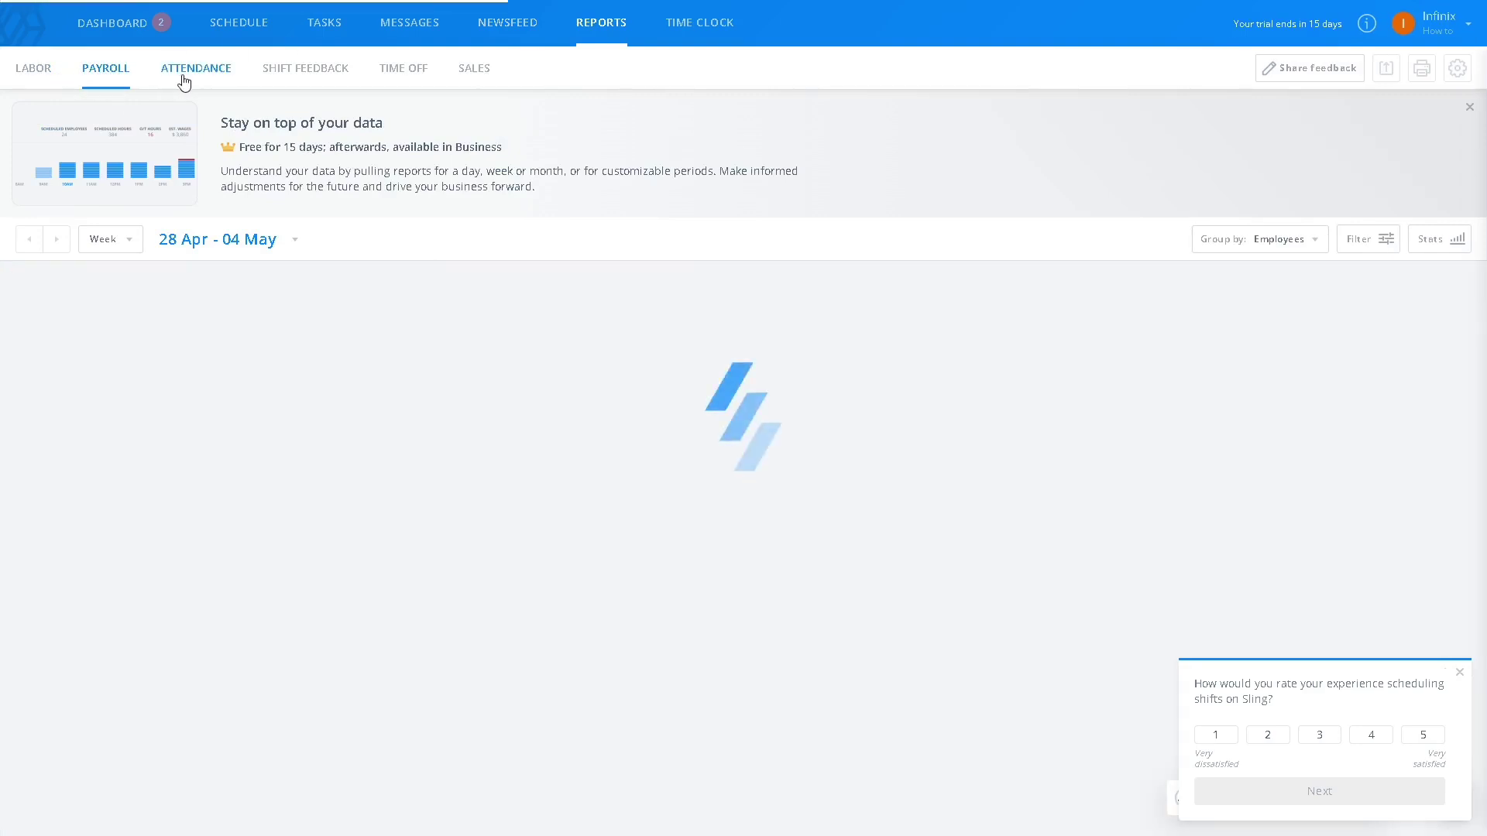
{"action": "left_click", "coordinate": [191, 81]}
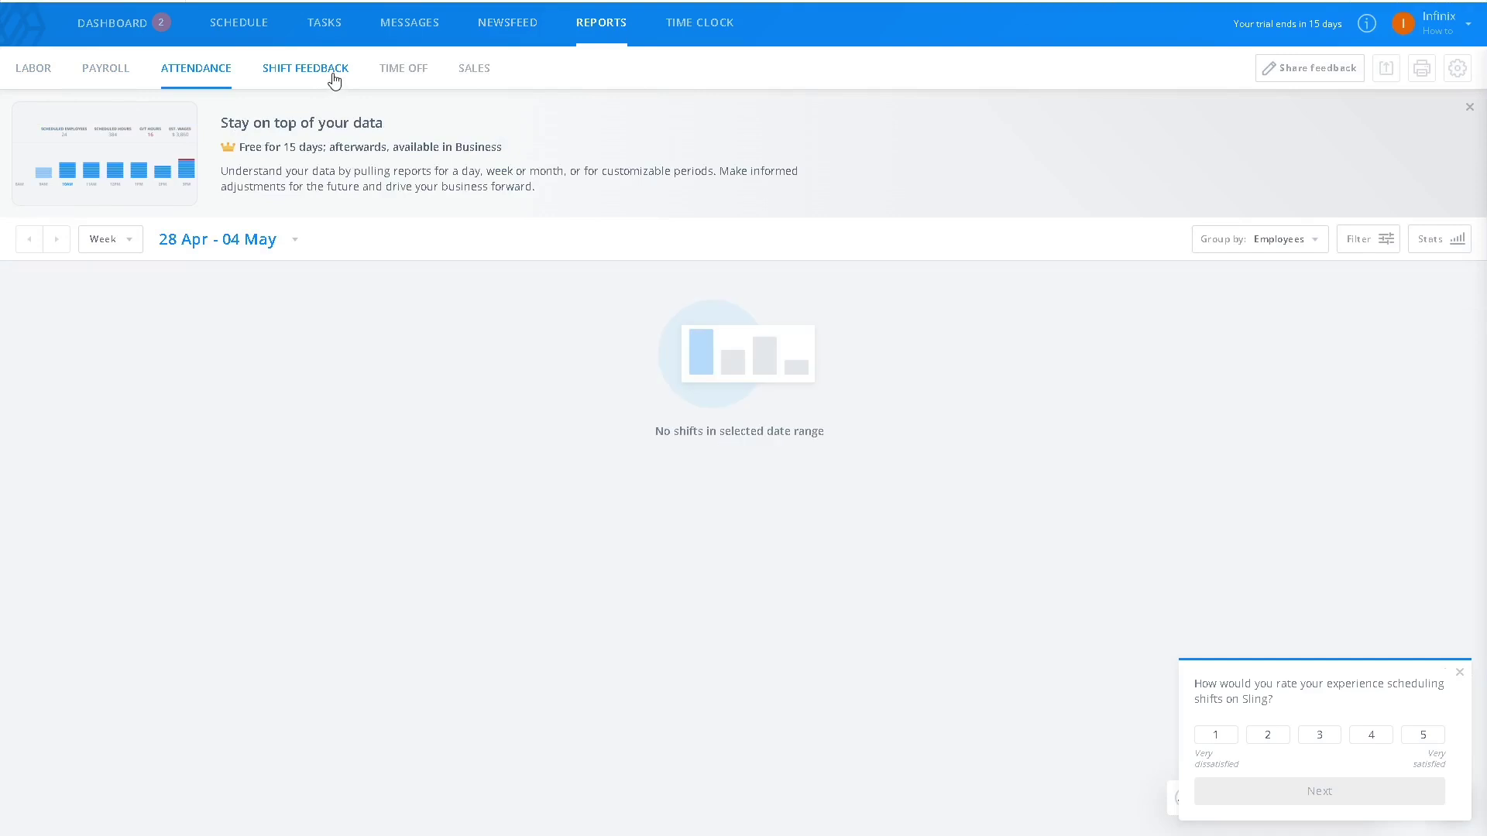
{"action": "left_click", "coordinate": [346, 91]}
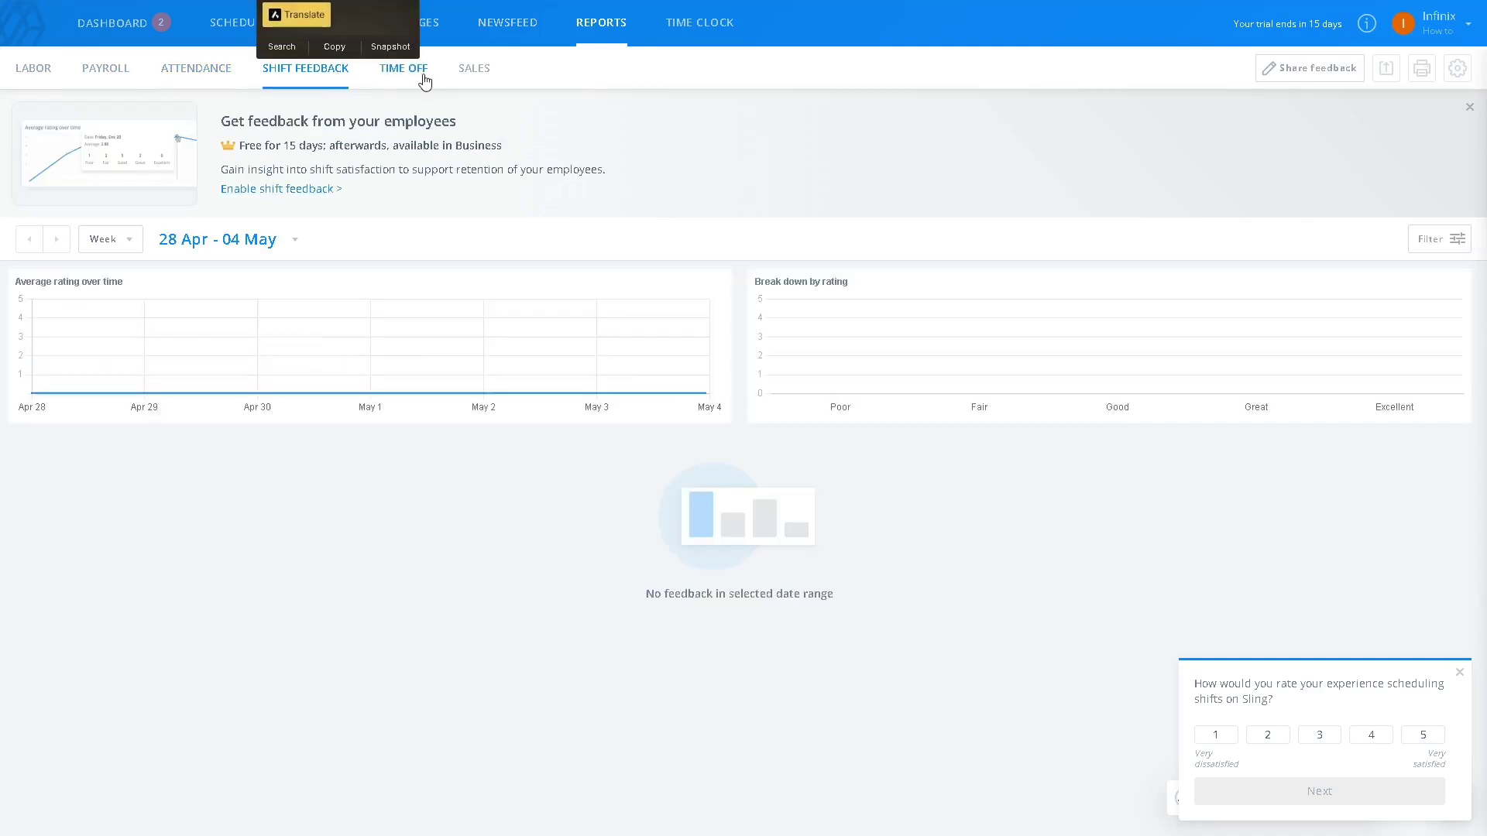
{"action": "left_click", "coordinate": [421, 73]}
{"action": "left_click", "coordinate": [474, 71]}
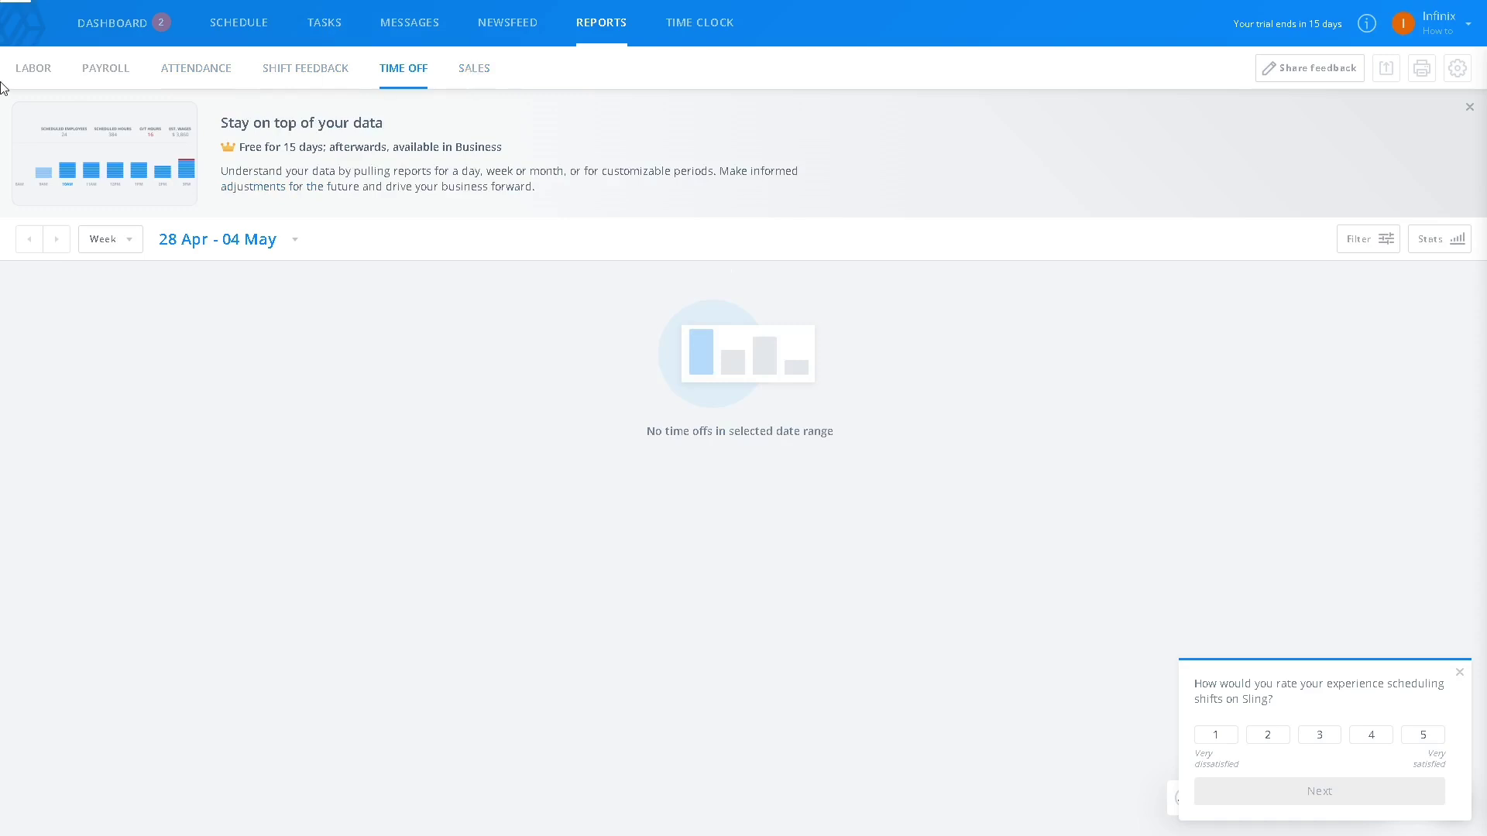
{"action": "left_click", "coordinate": [32, 75]}
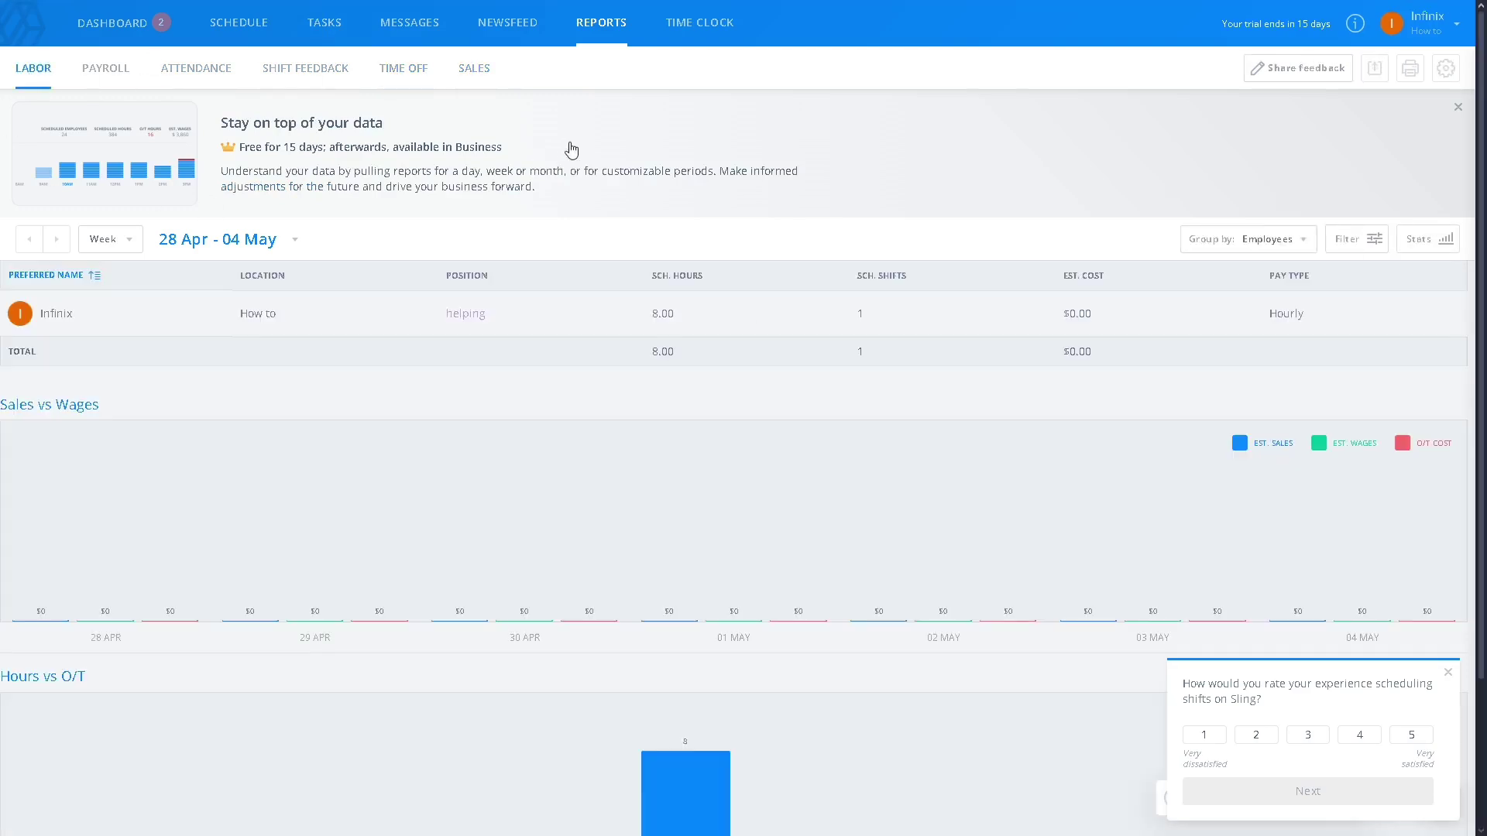
{"action": "left_click", "coordinate": [118, 70]}
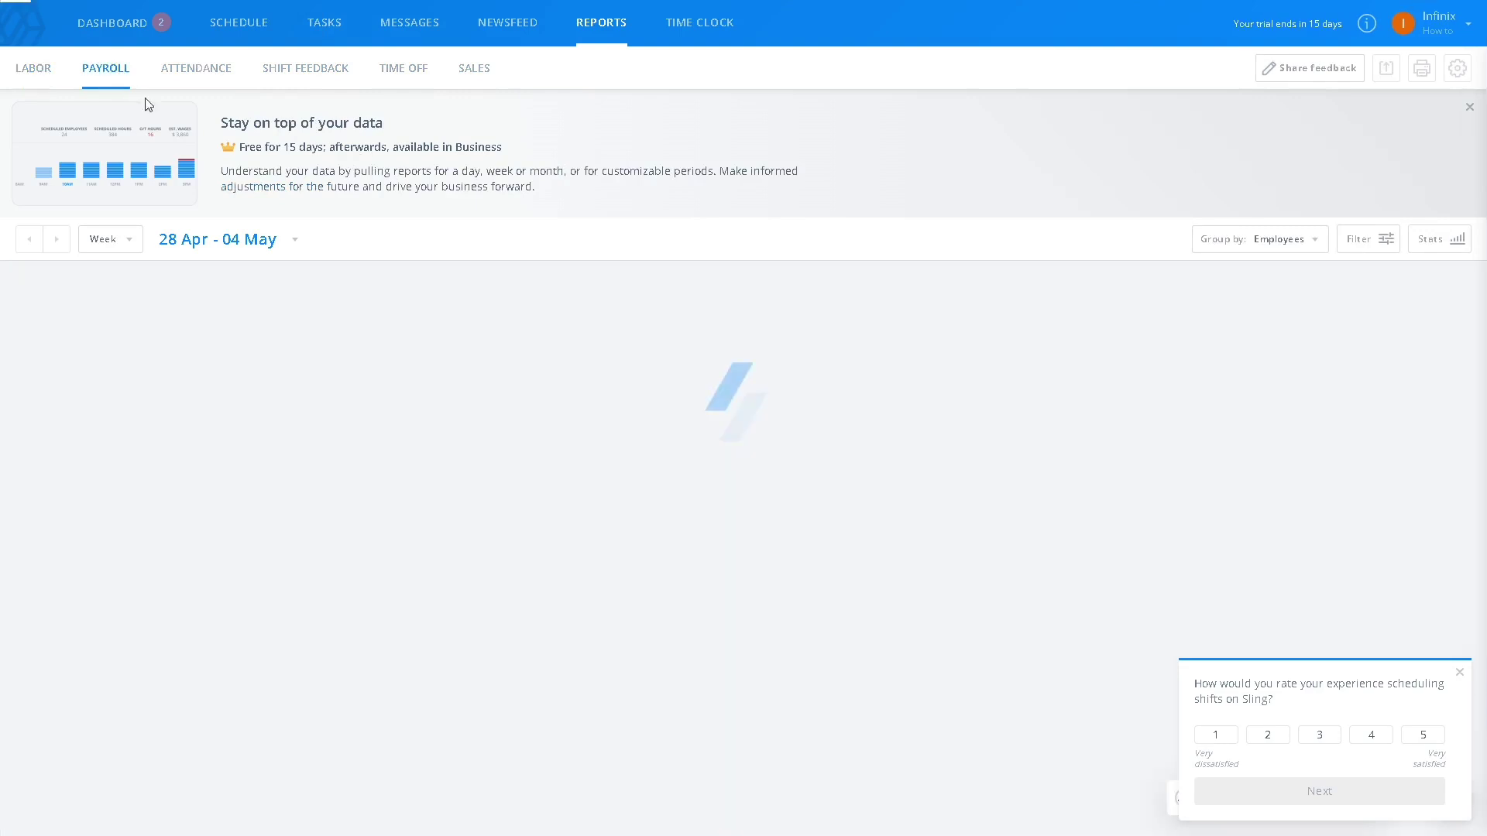
Step: Check the dashboard notifications and return to the full schedule for the week of 28 Apr - 04 May
{"action": "left_click", "coordinate": [92, 31]}
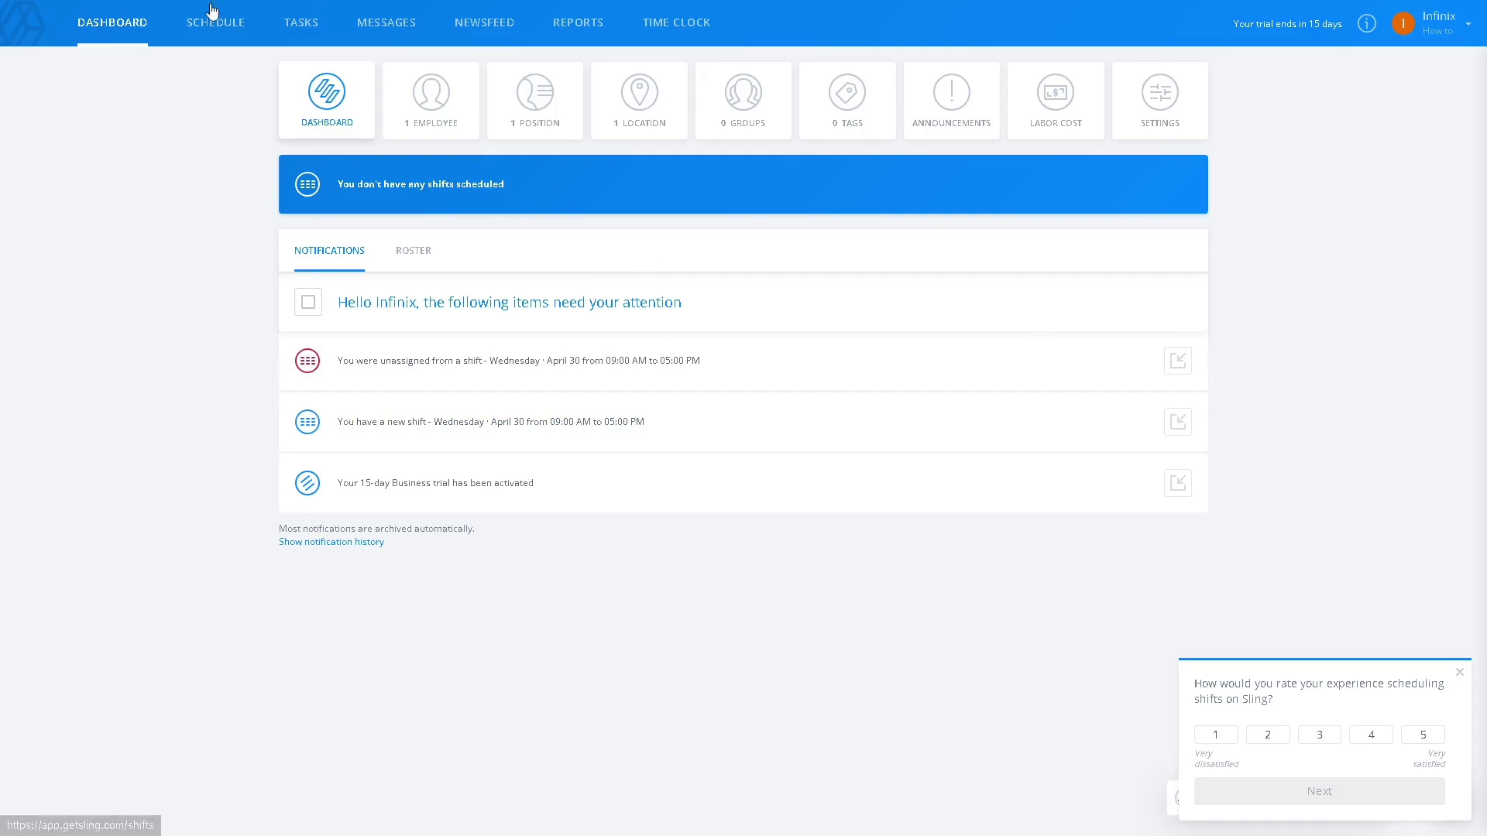
{"action": "left_click", "coordinate": [219, 45]}
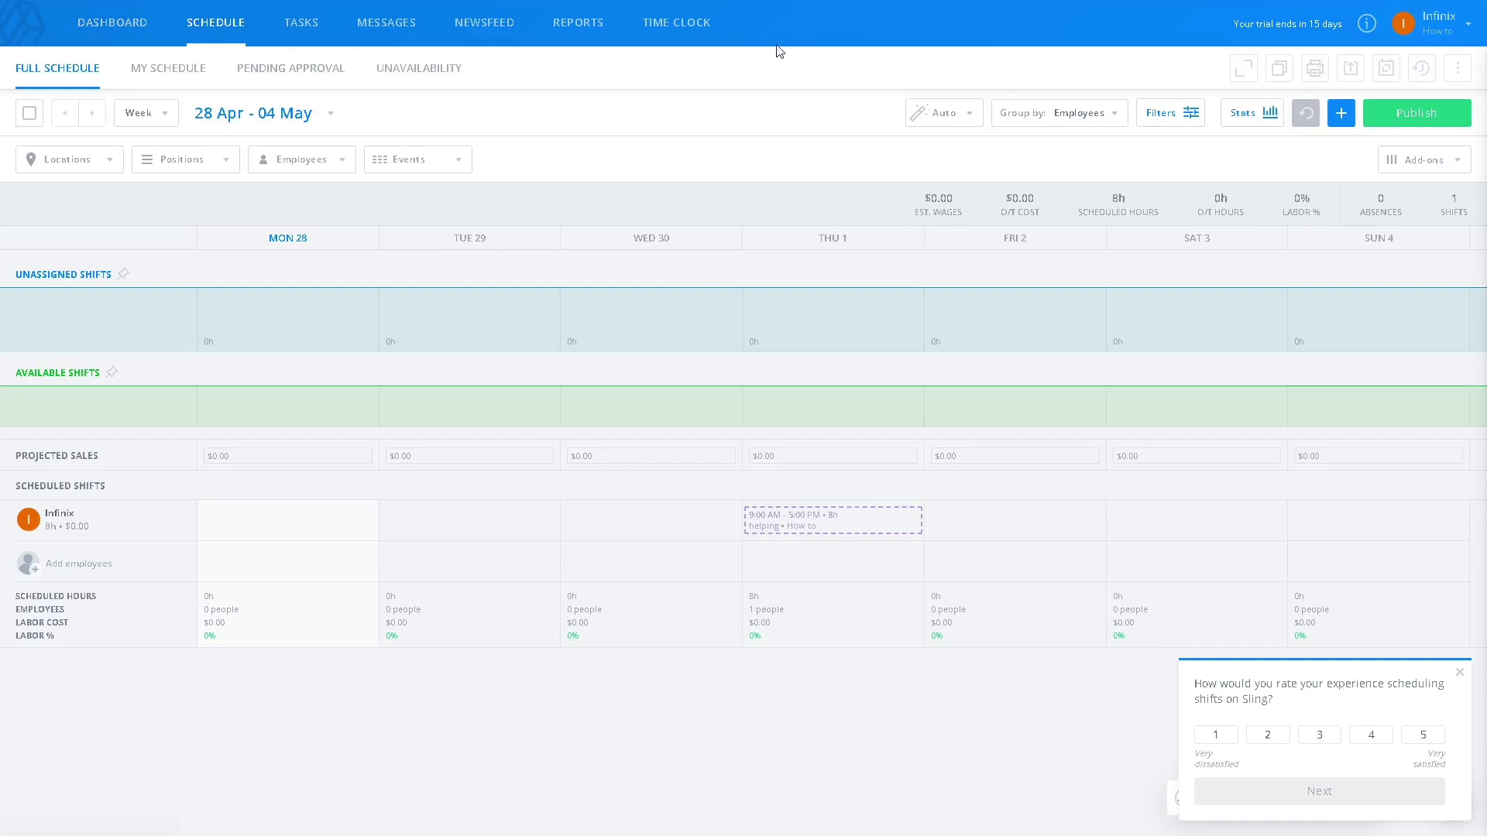